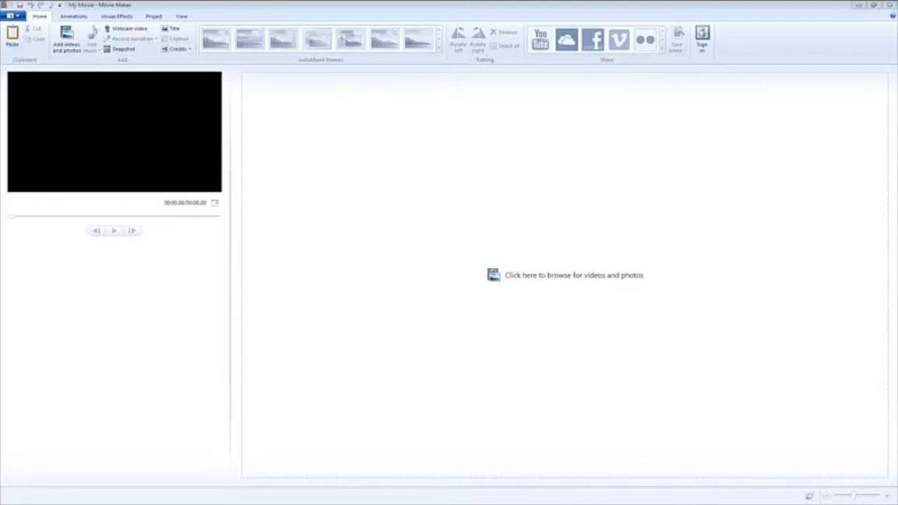
# - Import the two Desktop JPG images, the Apple vector desktop background and "background", into the movie project
pyautogui.click(566, 275)
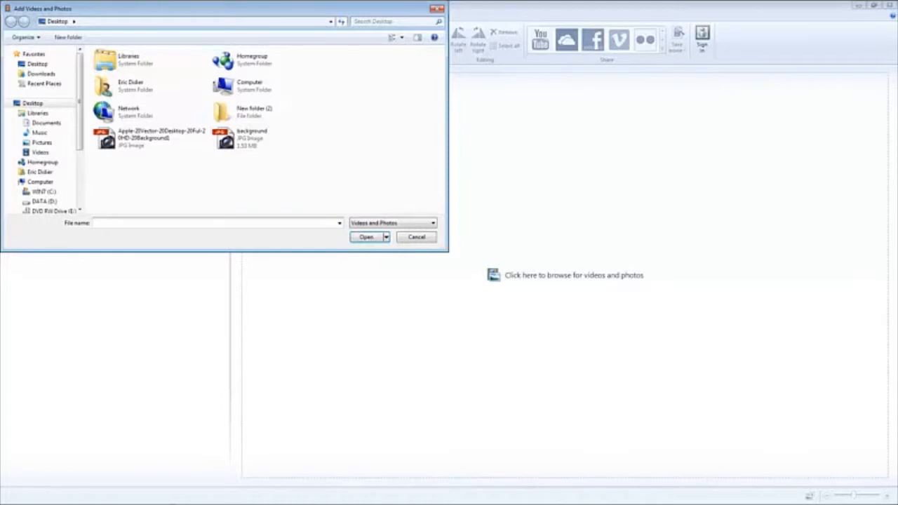
pyautogui.moveTo(80, 102)
pyautogui.mouseDown()
pyautogui.moveTo(80, 156)
pyautogui.moveTo(80, 102)
pyautogui.mouseUp()
pyautogui.moveTo(329, 126); pyautogui.dragTo(91, 174)
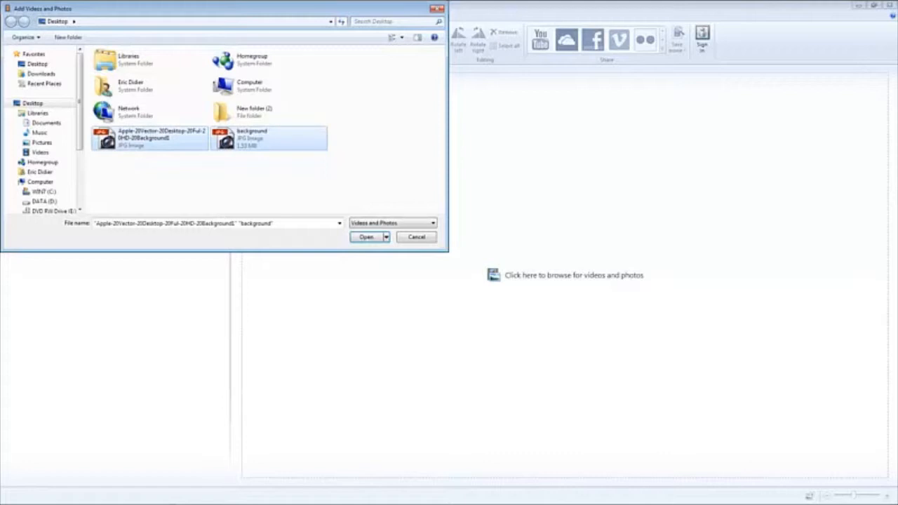
pyautogui.press('Return')
# - Select the skyline and brick wall photos alternately to view each one in the preview
pyautogui.click(266, 84)
pyautogui.click(311, 85)
pyautogui.click(265, 85)
pyautogui.click(311, 85)
pyautogui.click(266, 85)
pyautogui.click(311, 85)
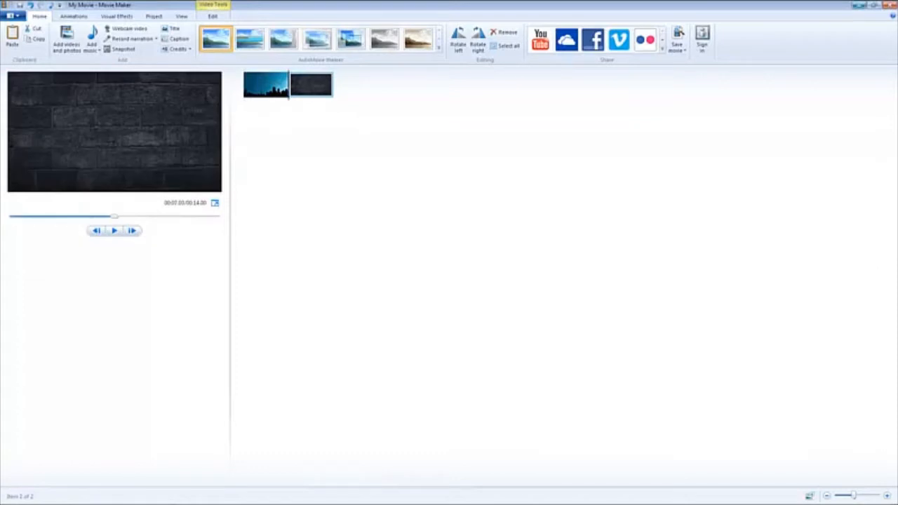
pyautogui.click(266, 85)
pyautogui.click(311, 84)
pyautogui.click(266, 85)
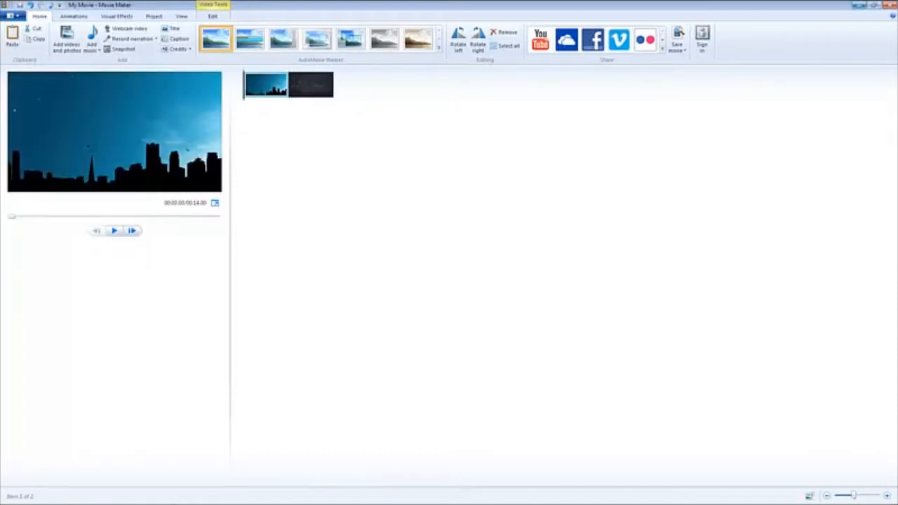
# - Minimize the movie editor and select the Inspirational Advertising Music audio file on the desktop
pyautogui.click(859, 5)
pyautogui.click(17, 154)
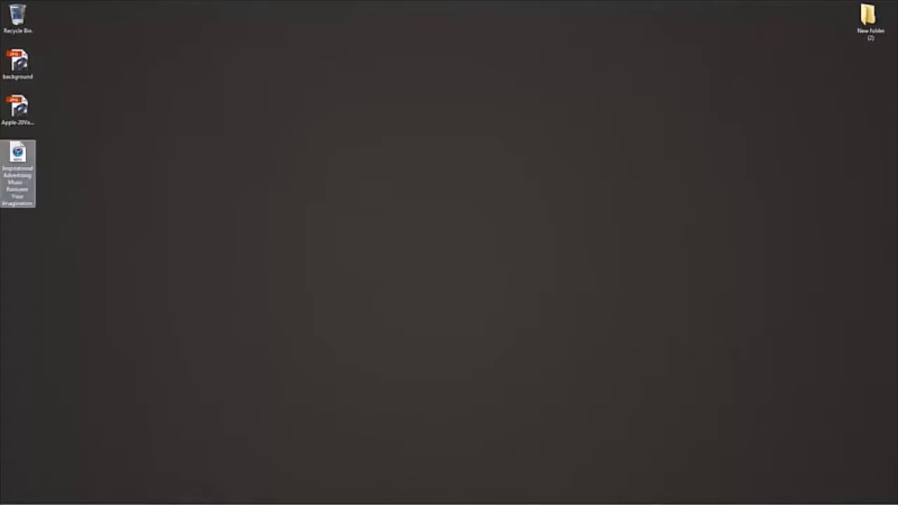
pyautogui.moveTo(14, 500)
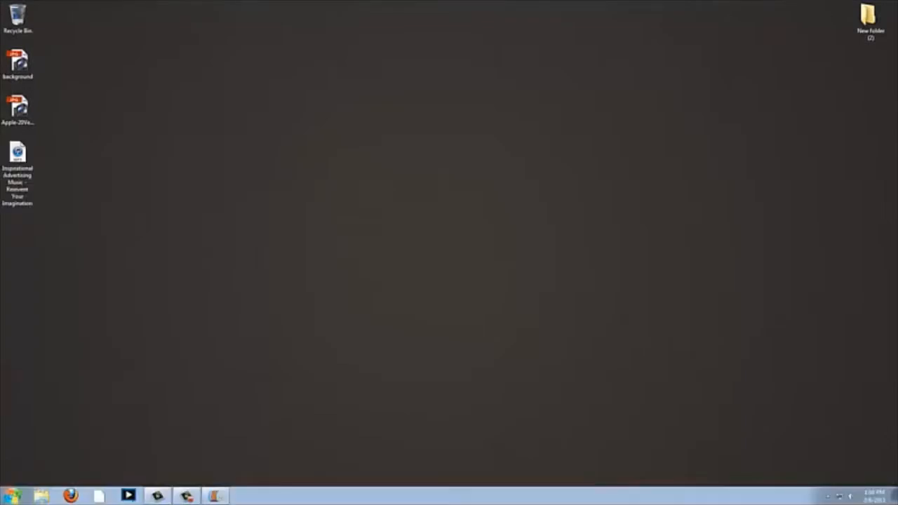
pyautogui.click(41, 496)
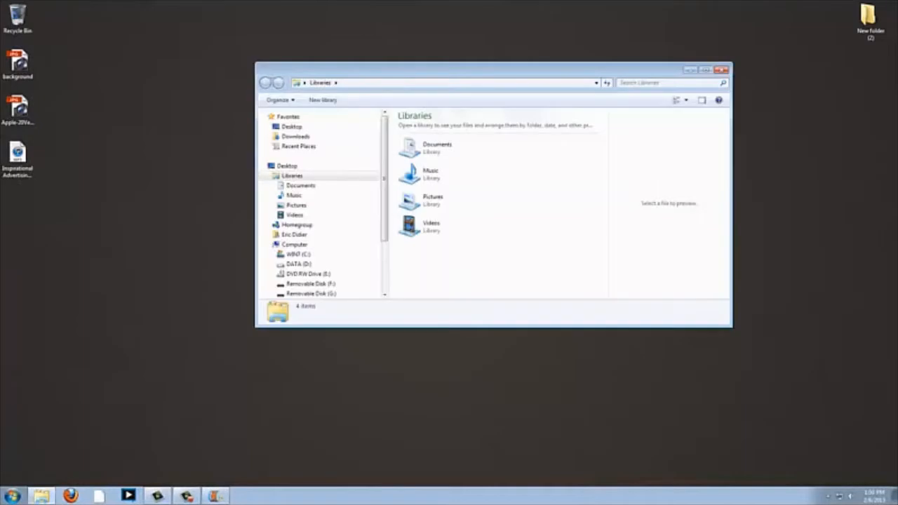
pyautogui.moveTo(384, 176)
pyautogui.mouseDown()
pyautogui.moveTo(384, 205)
pyautogui.moveTo(384, 174)
pyautogui.mouseUp()
pyautogui.click(721, 70)
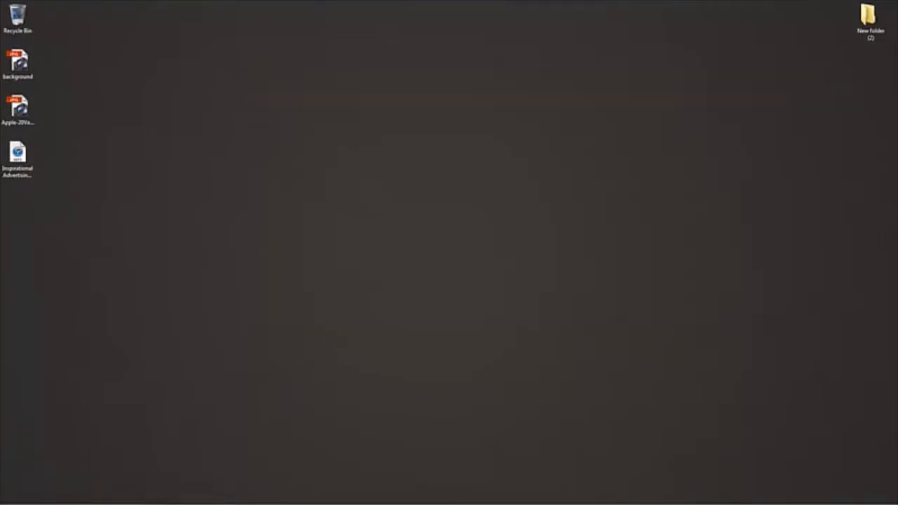
# - Add the Inspirational Advertising Music file from the desktop to the movie as a music track beginning with the first photo
pyautogui.moveTo(187, 496)
pyautogui.moveTo(18, 155); pyautogui.dragTo(244, 98)
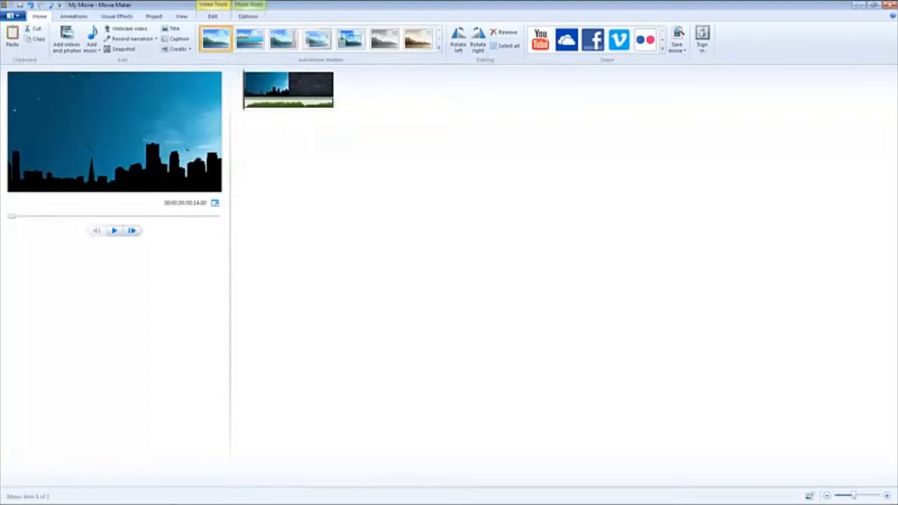
pyautogui.moveTo(262, 104)
pyautogui.mouseDown()
pyautogui.moveTo(300, 104)
pyautogui.moveTo(249, 105)
pyautogui.mouseUp()
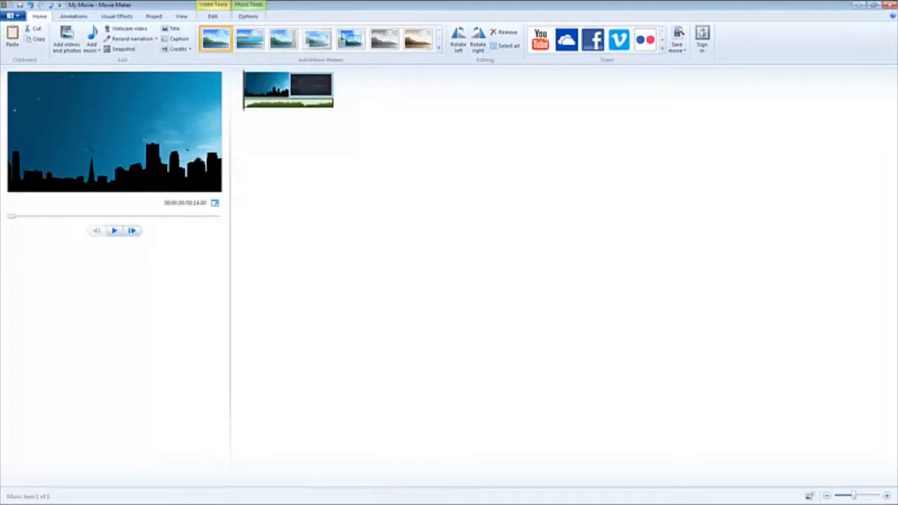
# - Set the duration of the city skyline photo to 5.50 seconds
pyautogui.click(286, 83)
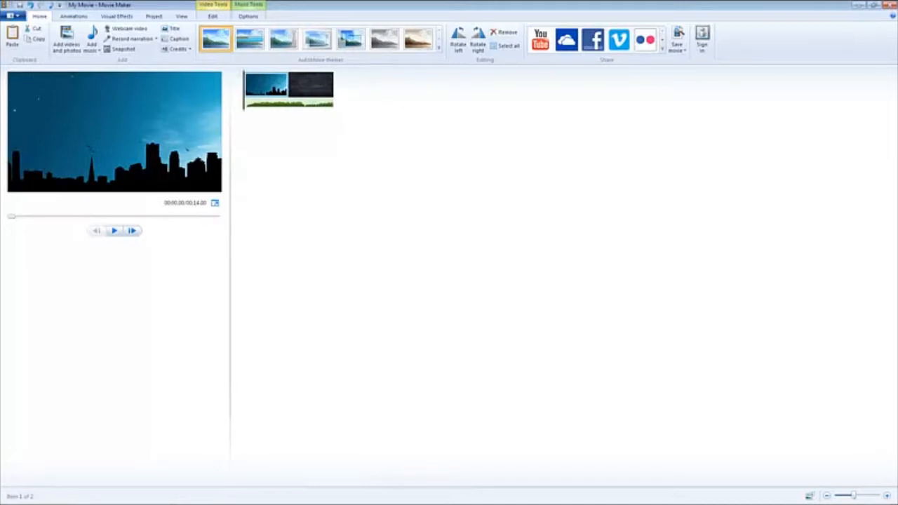
pyautogui.click(212, 16)
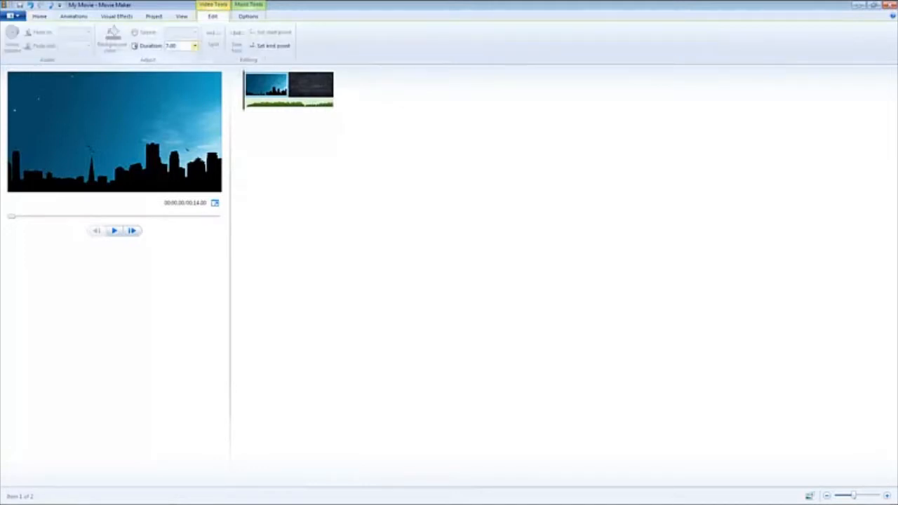
pyautogui.click(194, 46)
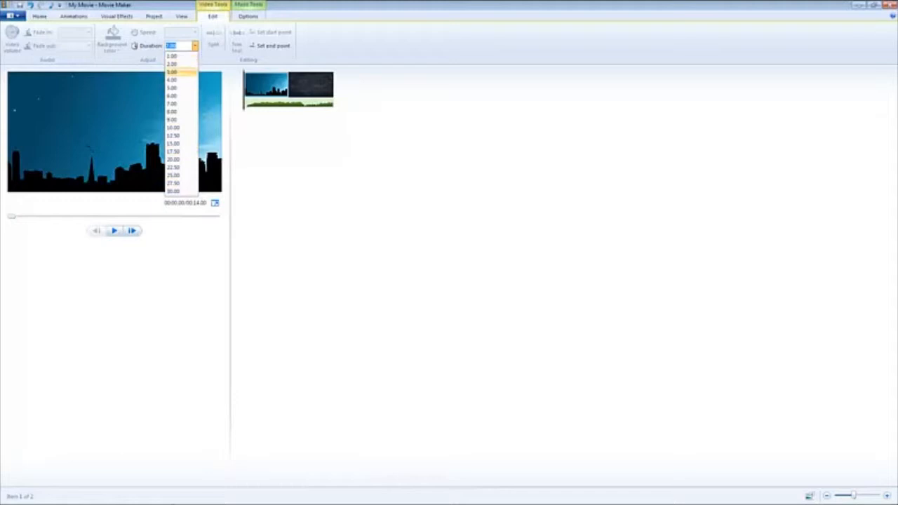
pyautogui.click(179, 45)
pyautogui.press('BackSpace')
pyautogui.press('BackSpace')
pyautogui.press('BackSpace')
pyautogui.write('5.5')
pyautogui.press('Return')
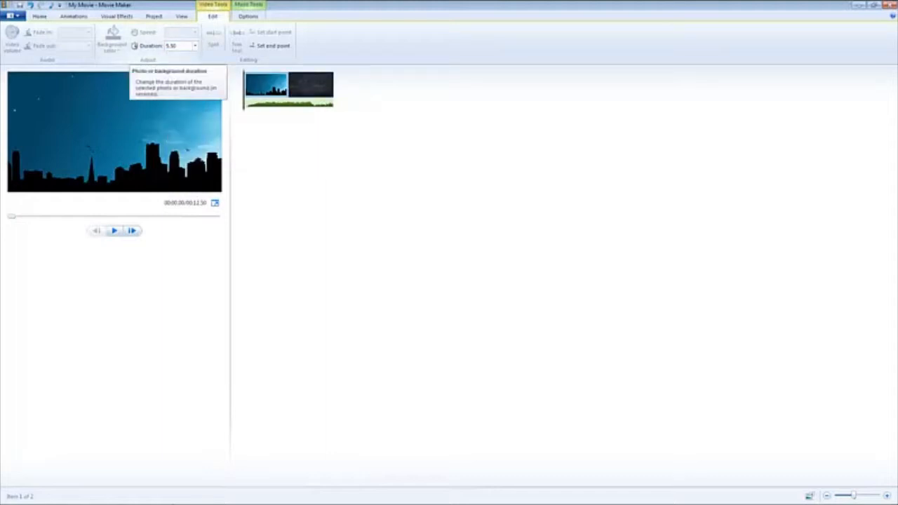
# - Set the duration of the dark brick wall photo to 5.50 seconds
pyautogui.click(309, 84)
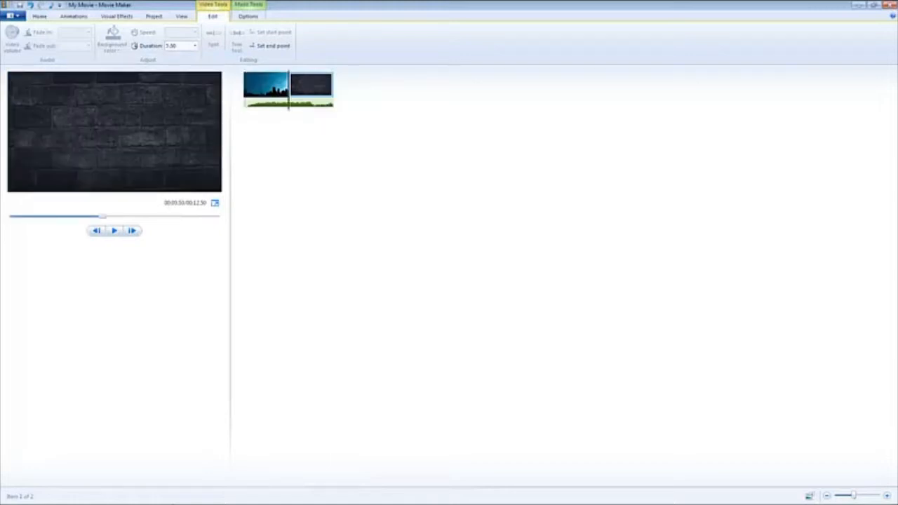
pyautogui.click(173, 46)
pyautogui.write('8.00')
pyautogui.press('BackSpace')
pyautogui.write('5.50')
pyautogui.press('Return')
# - Apply a transition from the skyline photo to the brick wall photo and play the movie to preview it
pyautogui.click(74, 15)
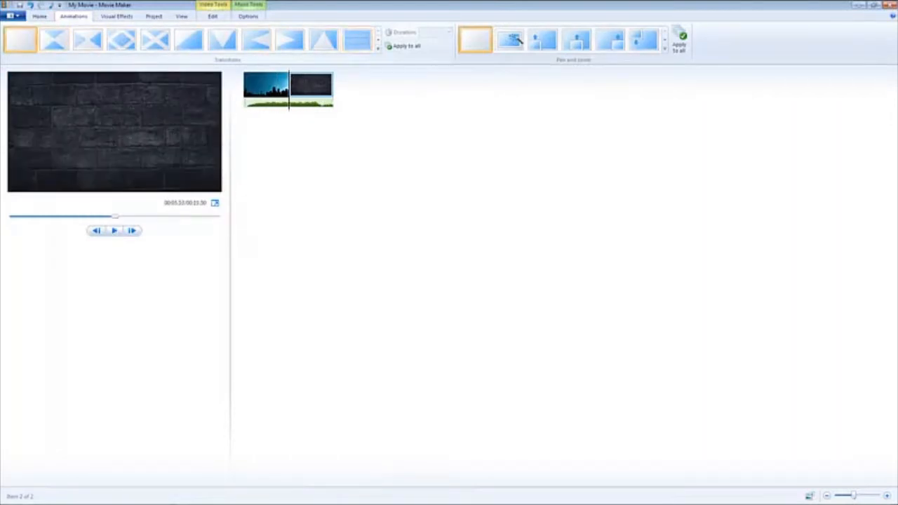
pyautogui.click(357, 40)
pyautogui.click(378, 40)
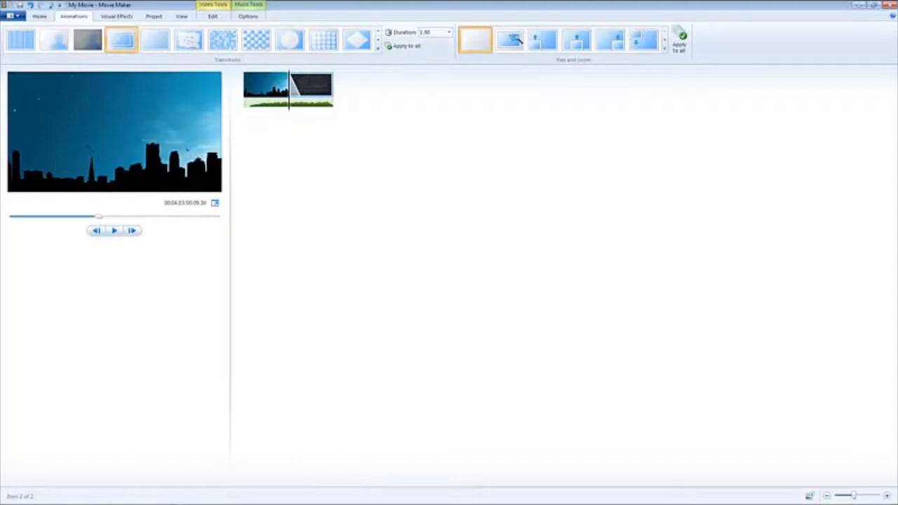
pyautogui.click(266, 85)
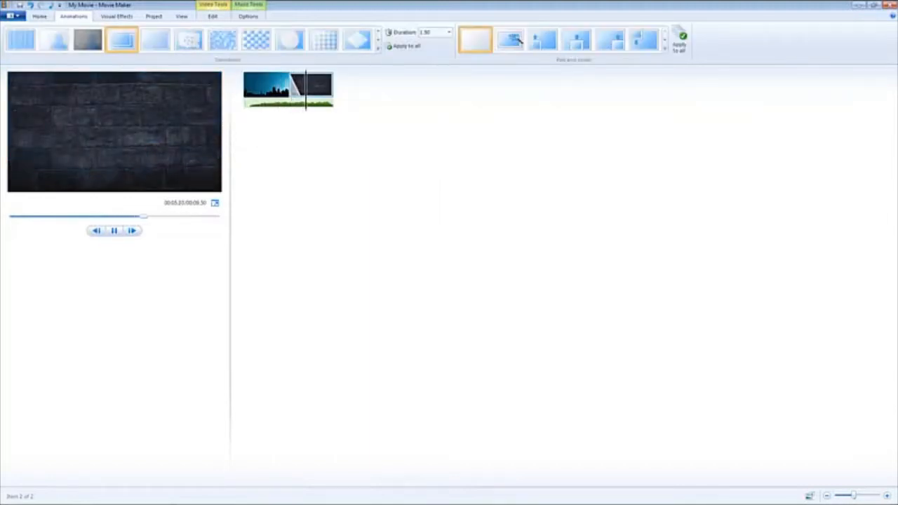
pyautogui.press('space')
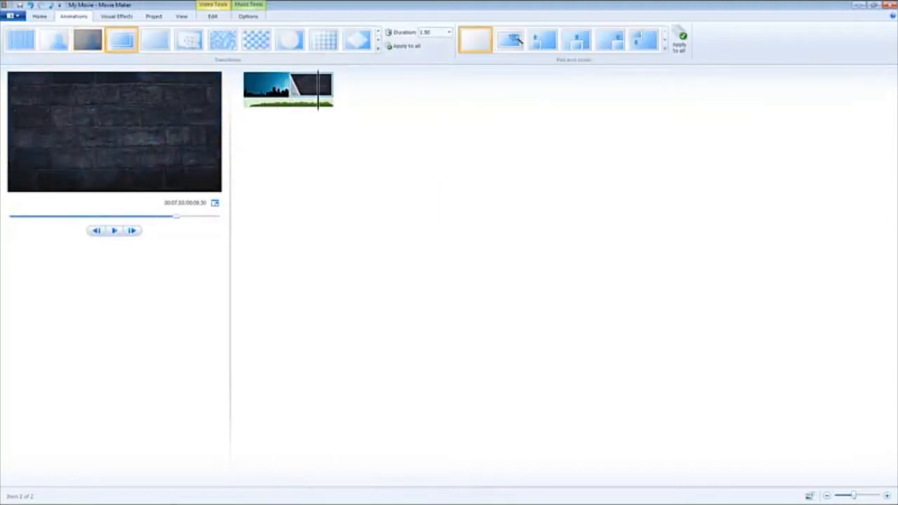
# - Examine the available movie-saving presets and the web publishing destinations
pyautogui.hotkey('alt', 'f')
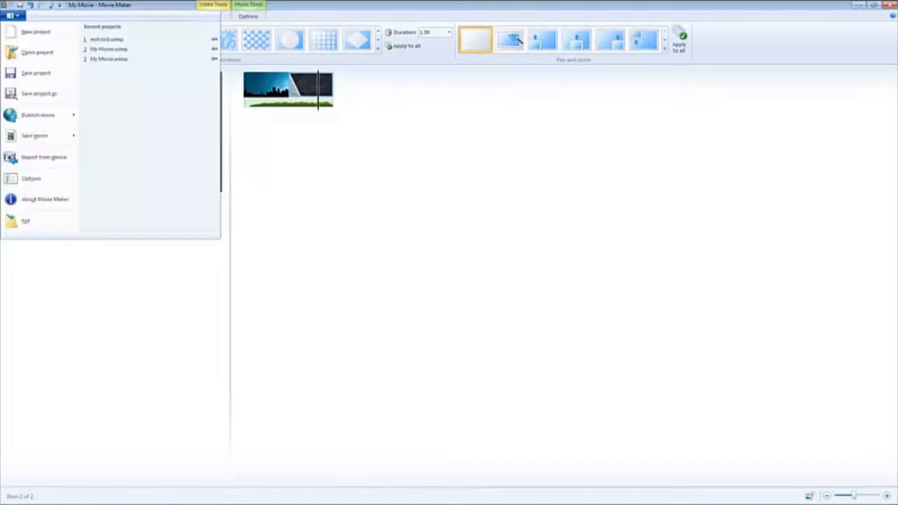
pyautogui.press('Down')
pyautogui.press('Down')
pyautogui.press('Down')
pyautogui.press('Down')
pyautogui.press('Down')
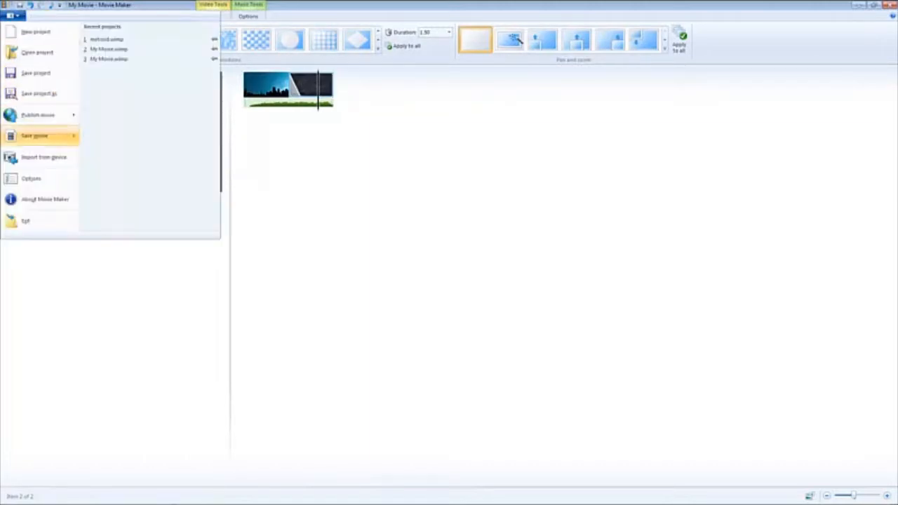
pyautogui.press('Right')
pyautogui.press('Down')
pyautogui.press('Down')
pyautogui.press('Down')
pyautogui.press('Down')
pyautogui.press('Up')
pyautogui.press('Up')
pyautogui.press('Up')
pyautogui.press('Down')
pyautogui.press('Down')
pyautogui.press('Down')
pyautogui.press('Down')
pyautogui.press('Down')
pyautogui.press('Down')
pyautogui.press('Down')
pyautogui.press('Up')
pyautogui.press('Up')
pyautogui.press('Up')
pyautogui.press('Up')
pyautogui.press('Up')
pyautogui.press('Up')
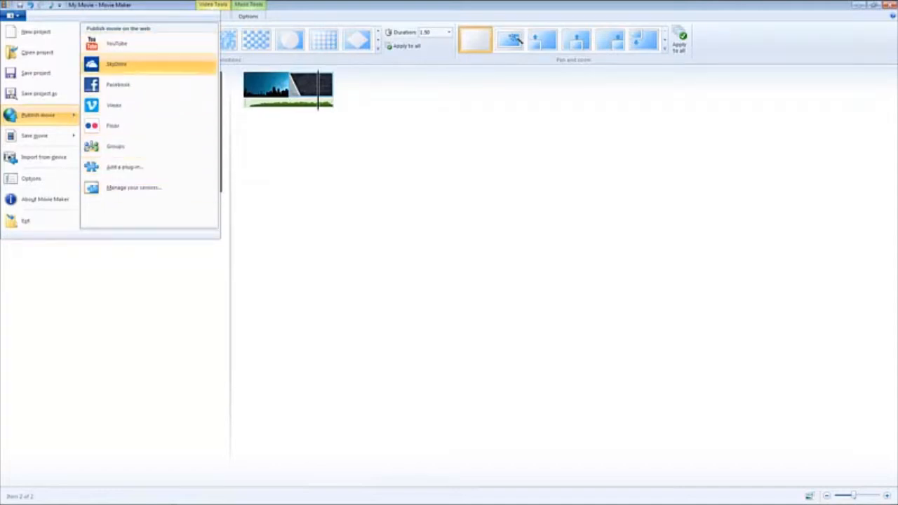
# - Save the movie to the Desktop as My Movie in MPEG-4/H.264 Video File format
pyautogui.press('Left')
pyautogui.press('Down')
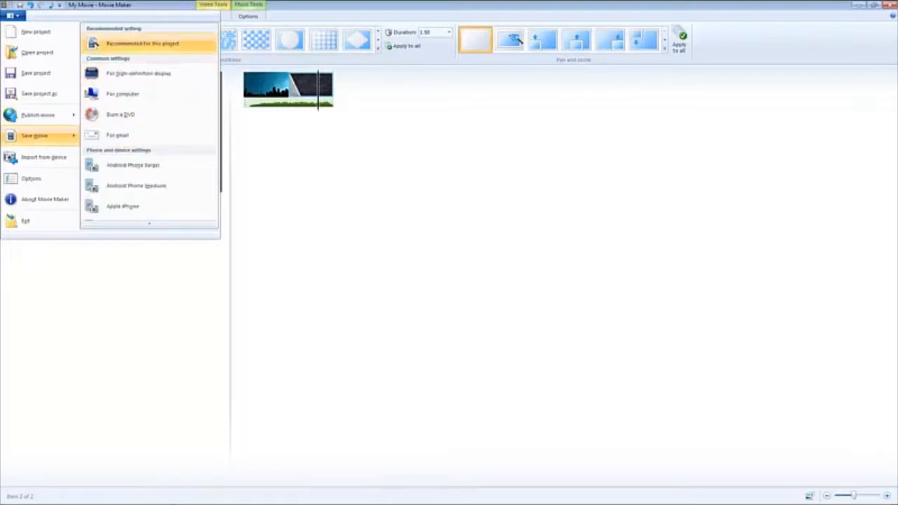
pyautogui.press('Down')
pyautogui.press('Down')
pyautogui.press('Return')
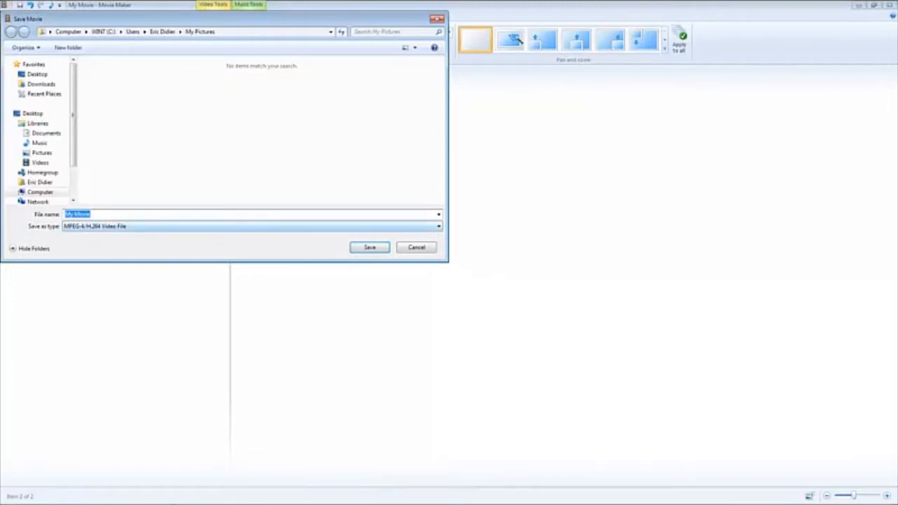
pyautogui.press('Tab')
pyautogui.hotkey('alt', 'Down')
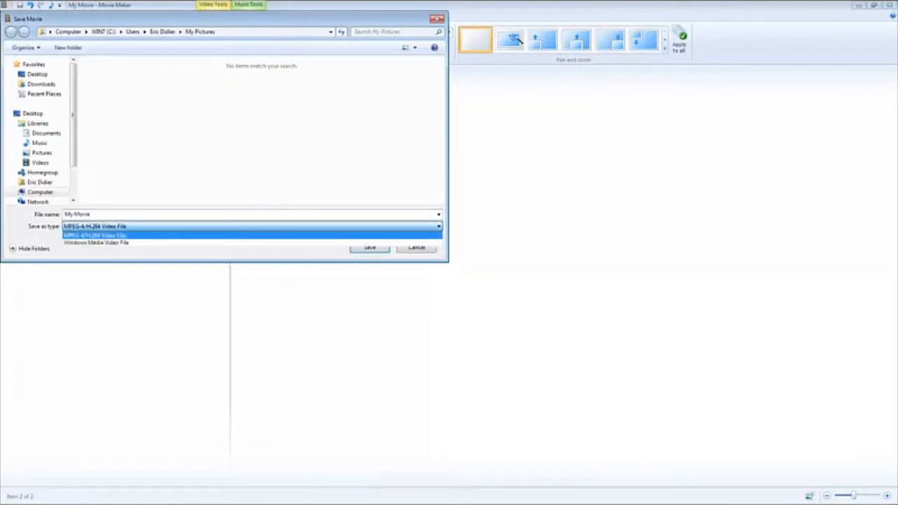
pyautogui.press('Return')
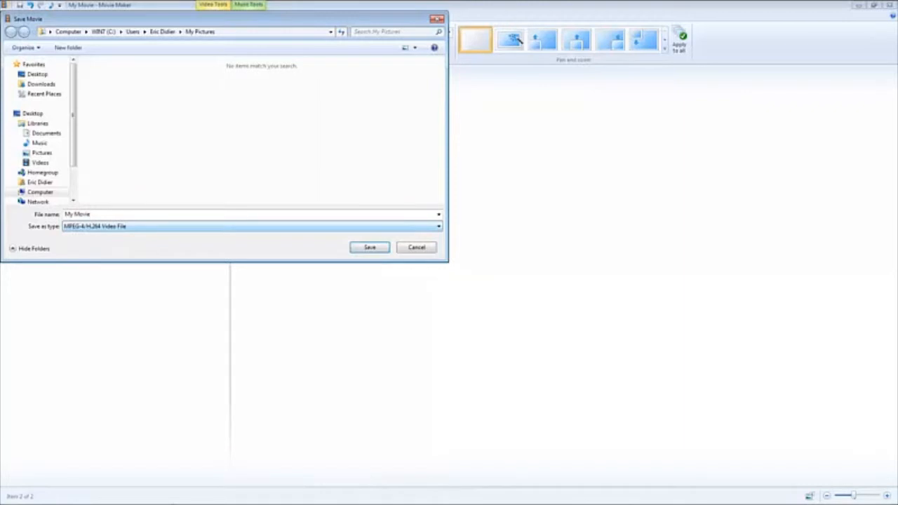
pyautogui.click(33, 114)
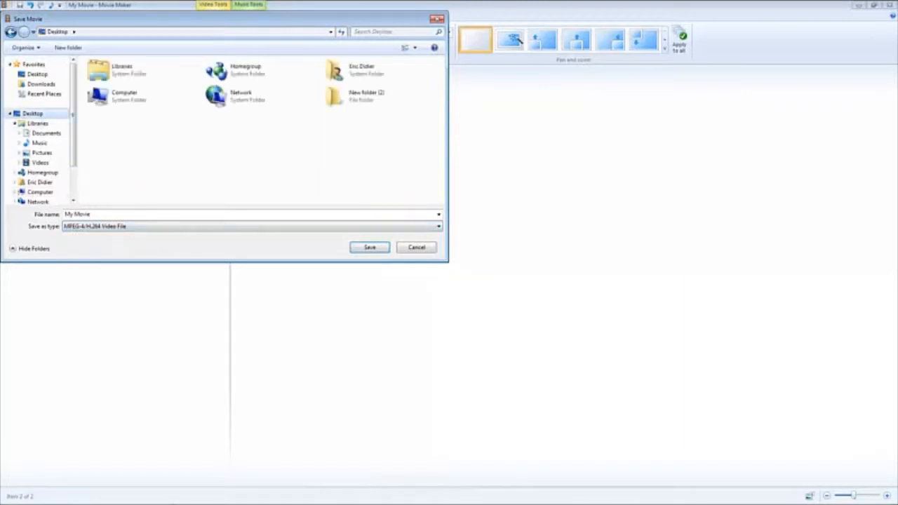
pyautogui.hotkey('shift', 'Tab')
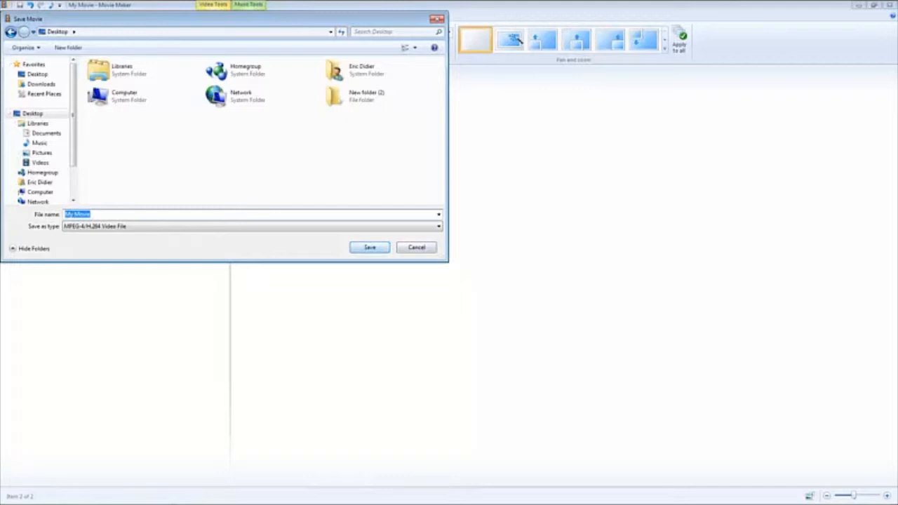
pyautogui.press('Return')
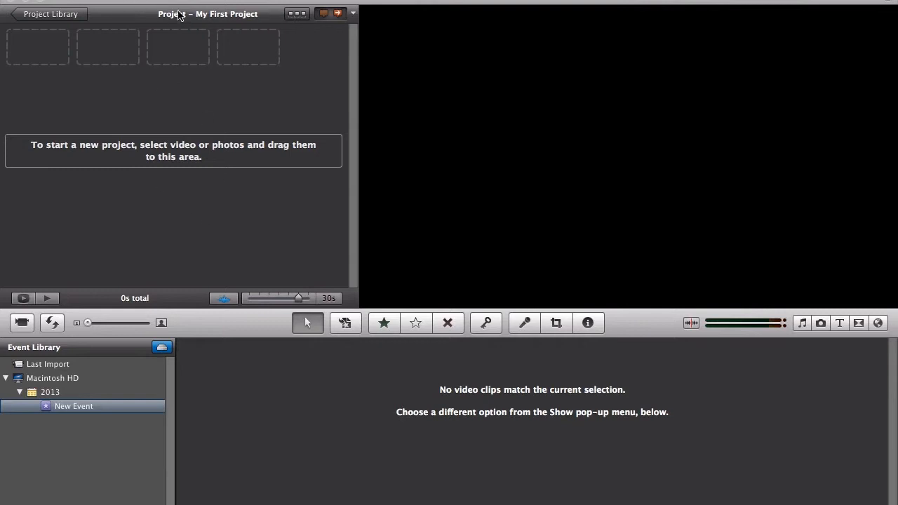
# - In iMovie, uncover the desktop and add ALLEY-stock1502.jpg and url.jpg from it to My First Project
pyautogui.moveTo(179, 2); pyautogui.dragTo(300, 196)
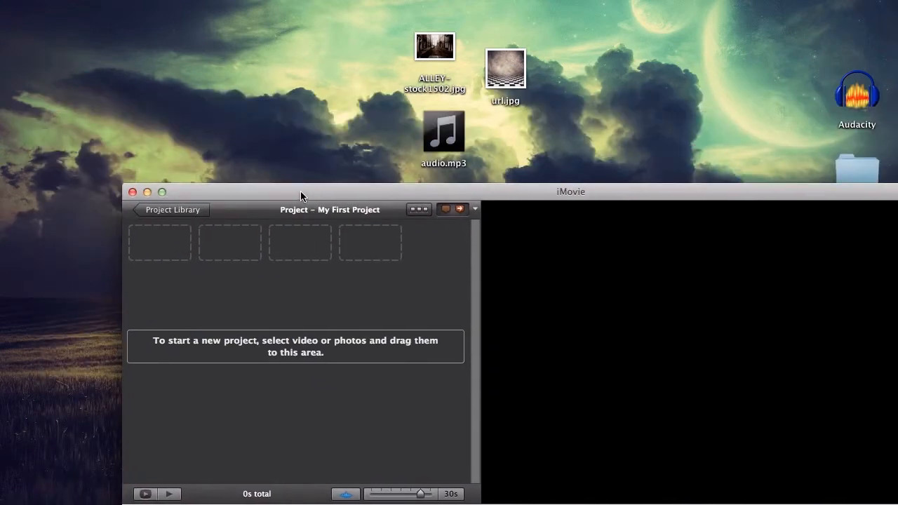
pyautogui.moveTo(402, 20); pyautogui.dragTo(540, 103)
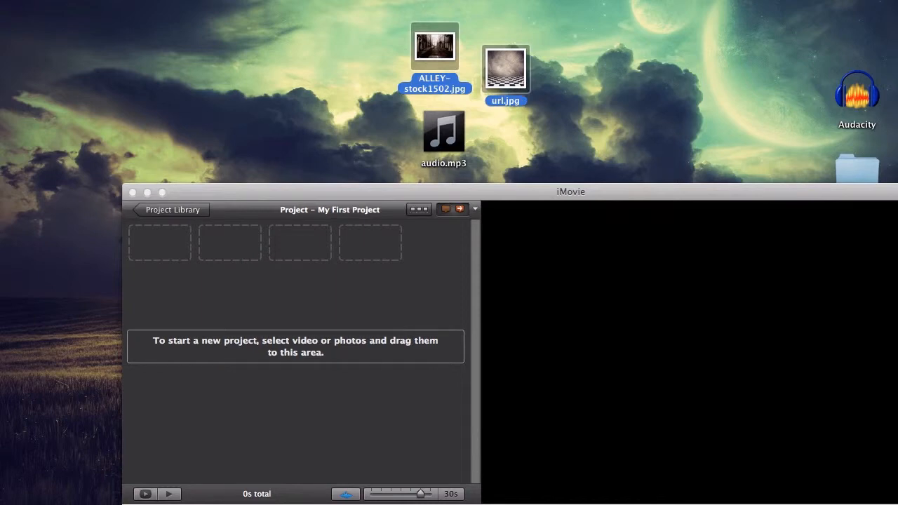
pyautogui.click(346, 498)
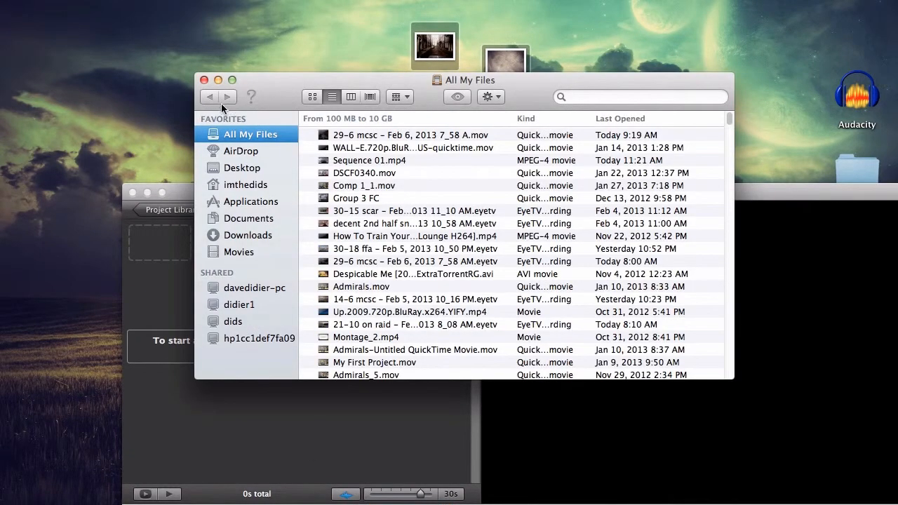
pyautogui.click(204, 80)
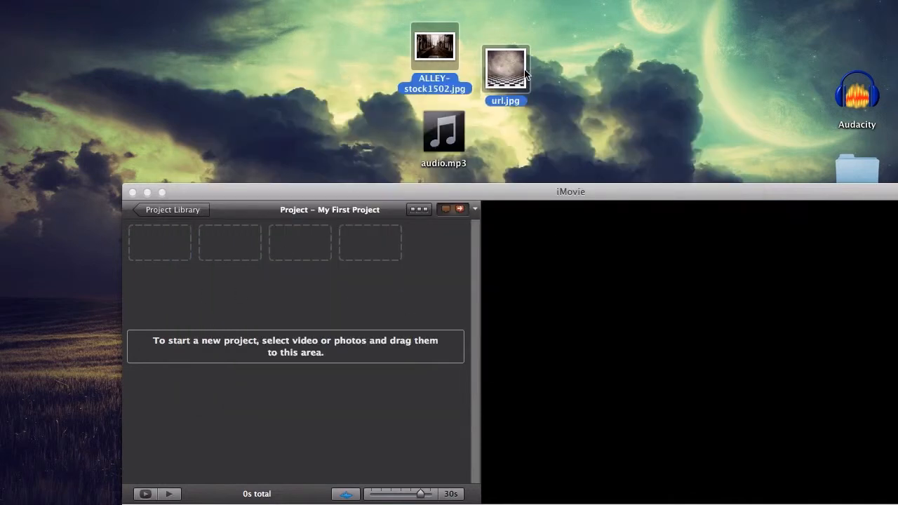
pyautogui.moveTo(515, 83); pyautogui.dragTo(341, 290)
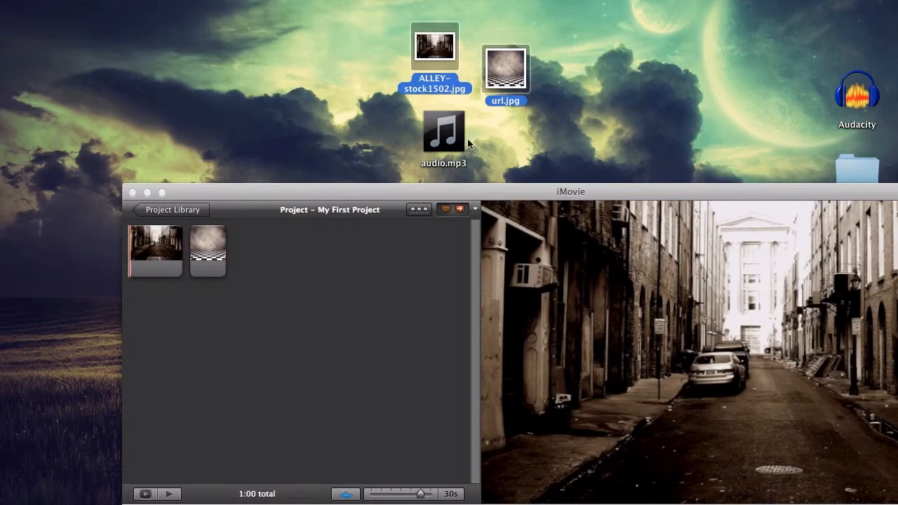
# - Move the audio.mp3 file to a free spot on the desktop beside the alley image
pyautogui.moveTo(459, 147); pyautogui.dragTo(386, 124)
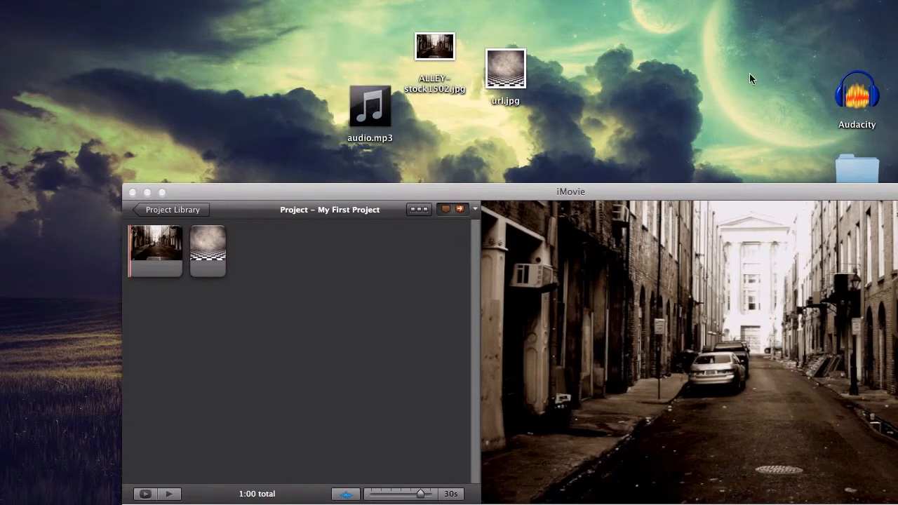
# - Try audio.mp3 as background music for the whole project, and delete it again
pyautogui.moveTo(390, 116); pyautogui.dragTo(212, 296)
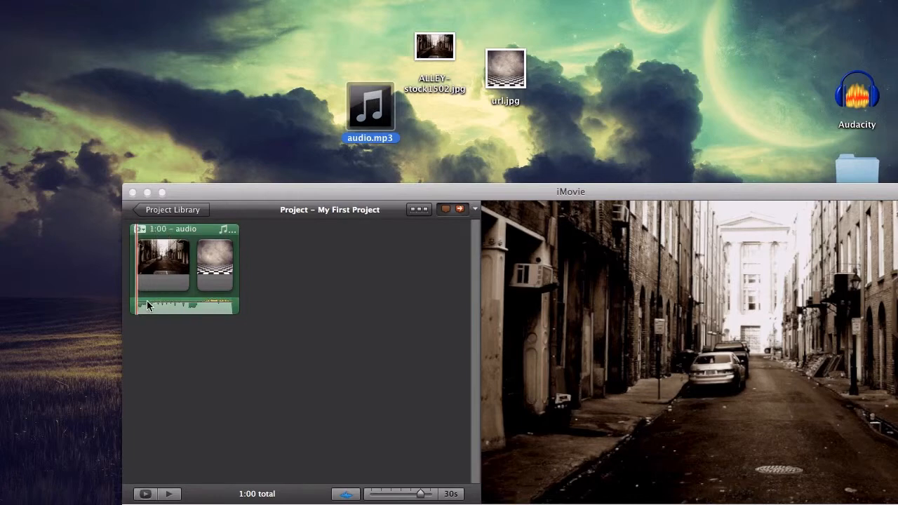
pyautogui.click(157, 235)
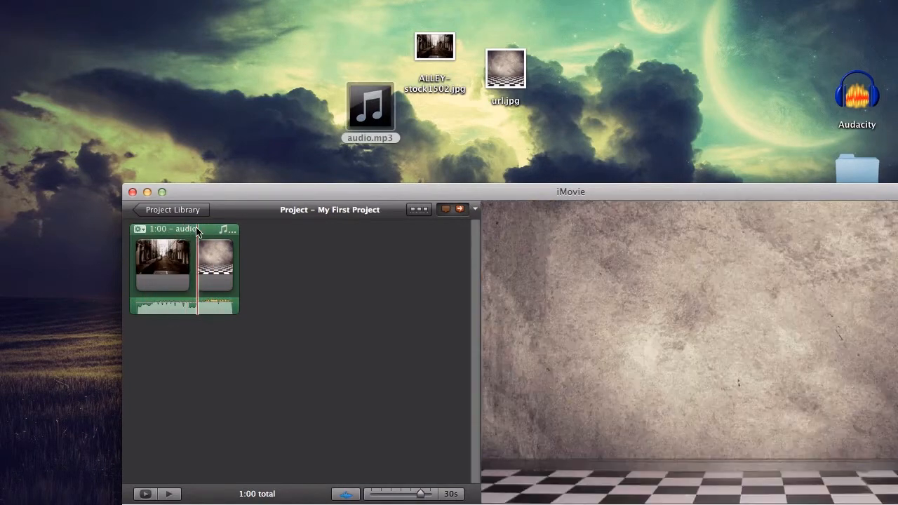
pyautogui.click(196, 231)
pyautogui.press('Delete')
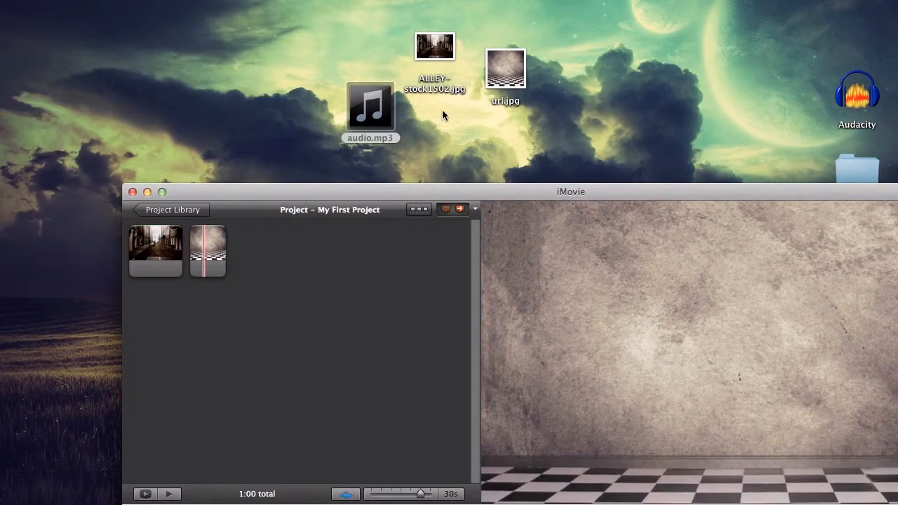
# - Attach audio.mp3 beneath the clips as a sound track and shift it to start at the beginning of the alley clip
pyautogui.moveTo(384, 130); pyautogui.dragTo(142, 265)
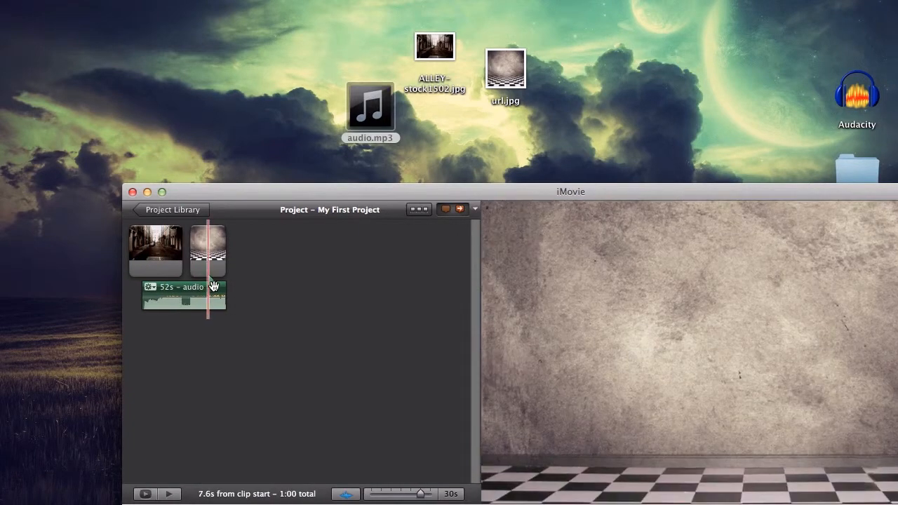
pyautogui.moveTo(230, 287); pyautogui.dragTo(180, 288)
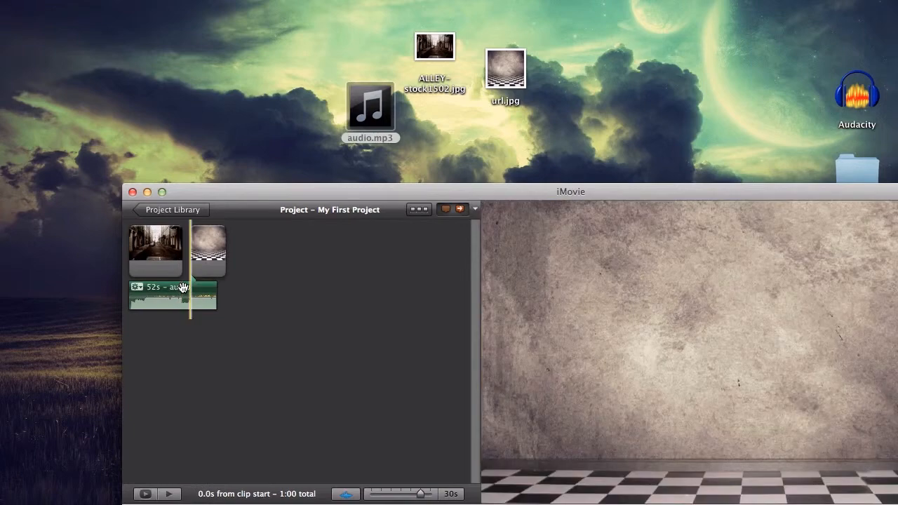
pyautogui.press('XF86AudioMute')
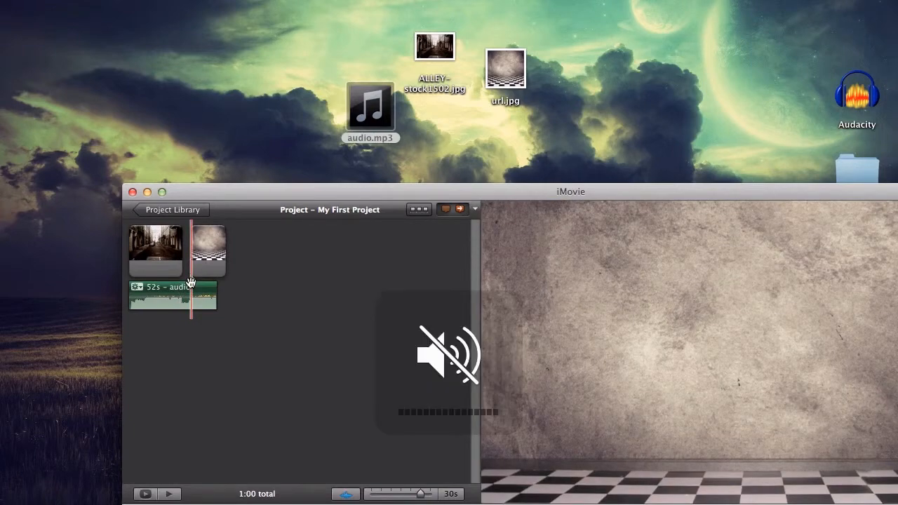
# - Enlarge the iMovie window and insert a Cross Dissolve transition between the alley and checkered-floor clips
pyautogui.click(162, 192)
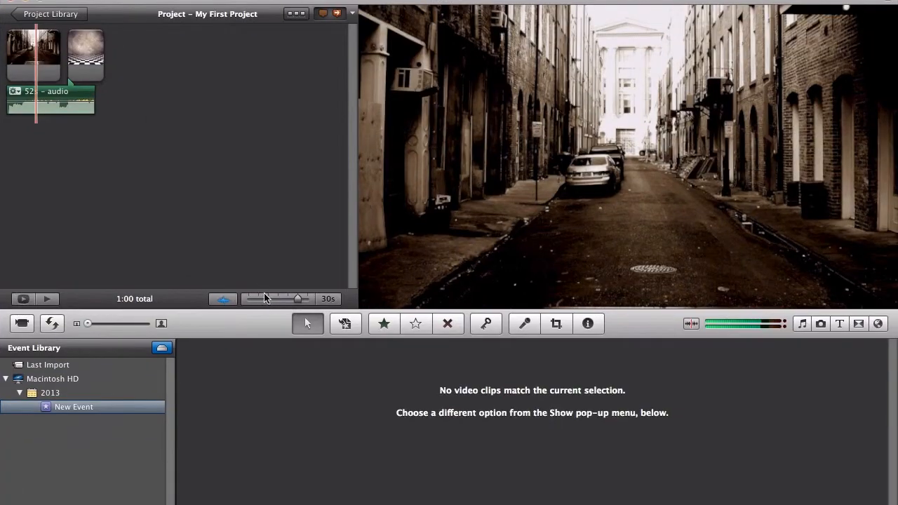
pyautogui.click(859, 324)
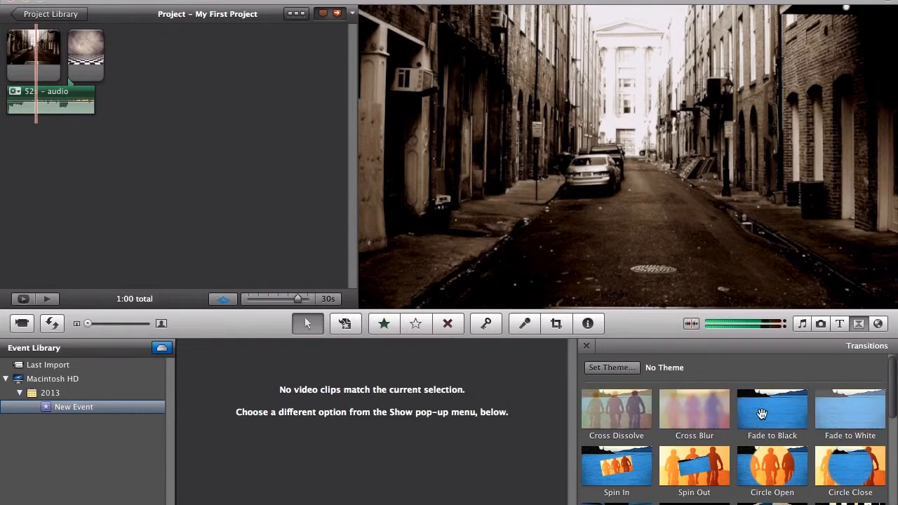
pyautogui.moveTo(635, 420)
pyautogui.mouseDown()
pyautogui.moveTo(297, 192)
pyautogui.moveTo(84, 68)
pyautogui.moveTo(56, 76)
pyautogui.moveTo(63, 65)
pyautogui.mouseUp()
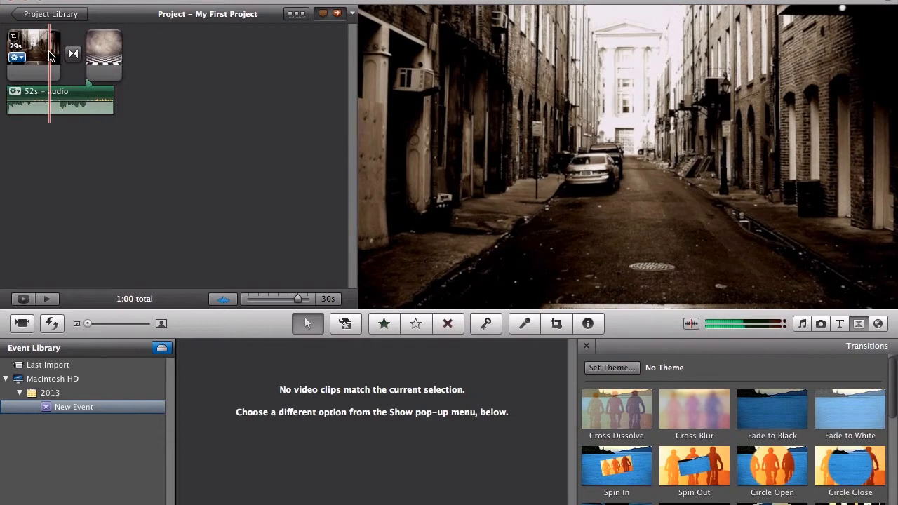
# - Set the alley clip's duration to 7 seconds in its clip adjustments
pyautogui.click(48, 49)
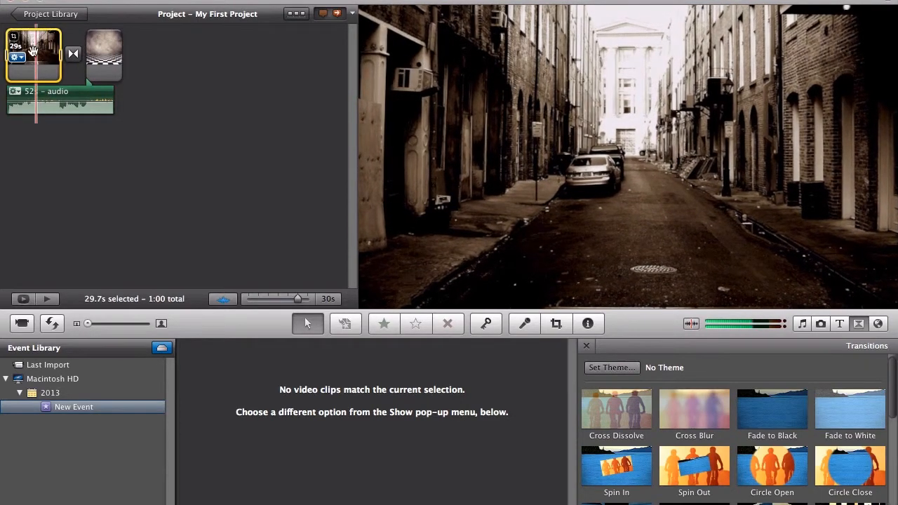
pyautogui.click(15, 58)
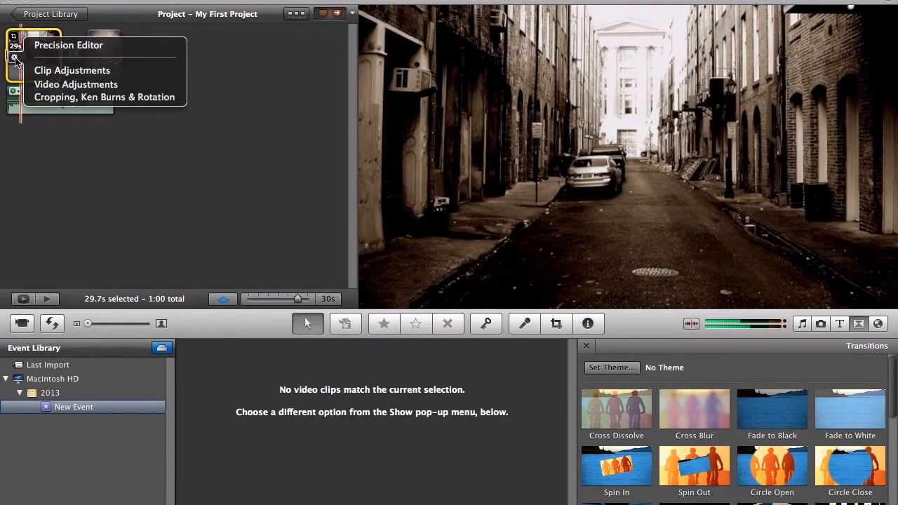
pyautogui.click(73, 71)
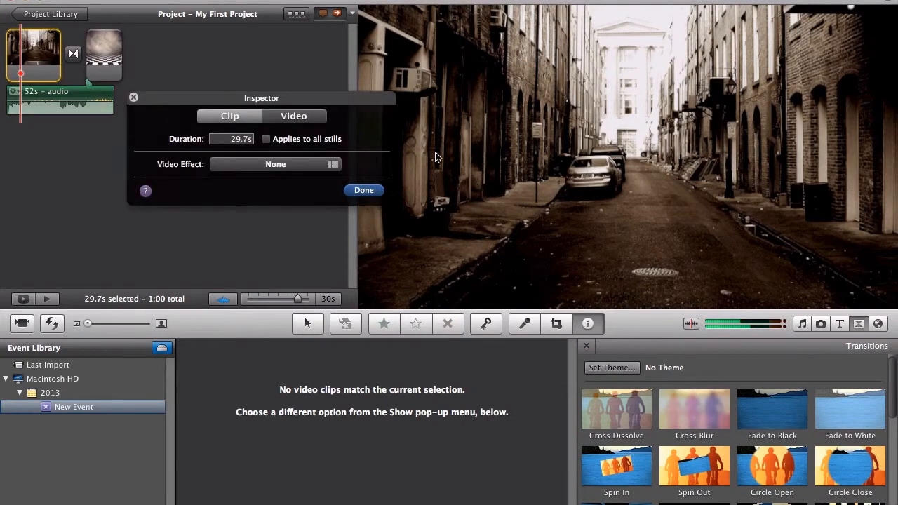
pyautogui.click(225, 140)
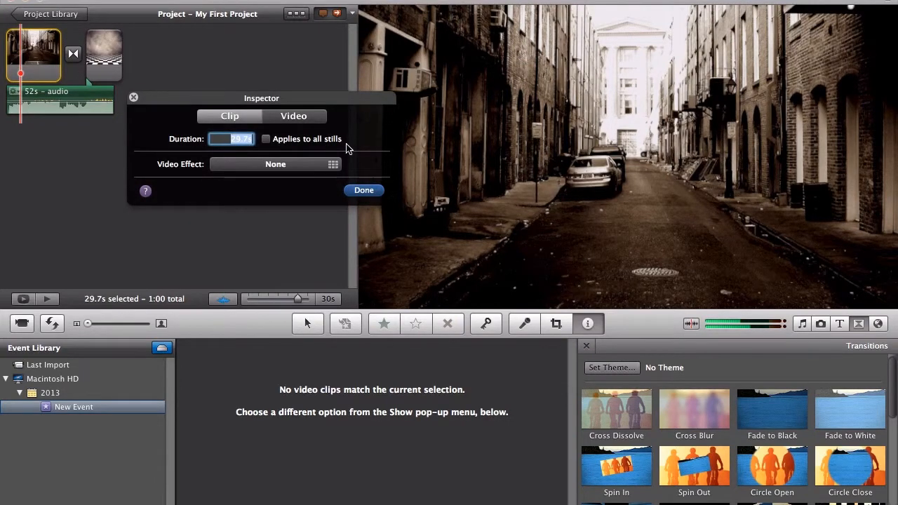
pyautogui.write('7')
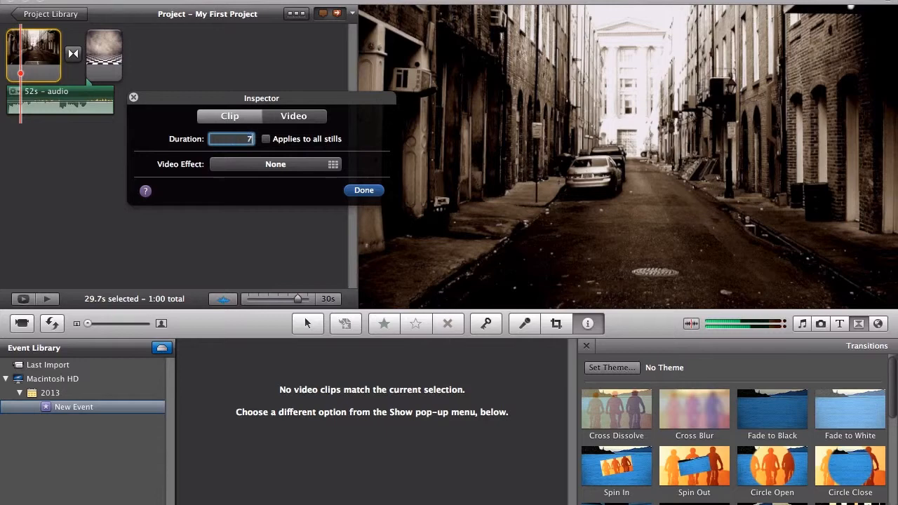
pyautogui.click(266, 139)
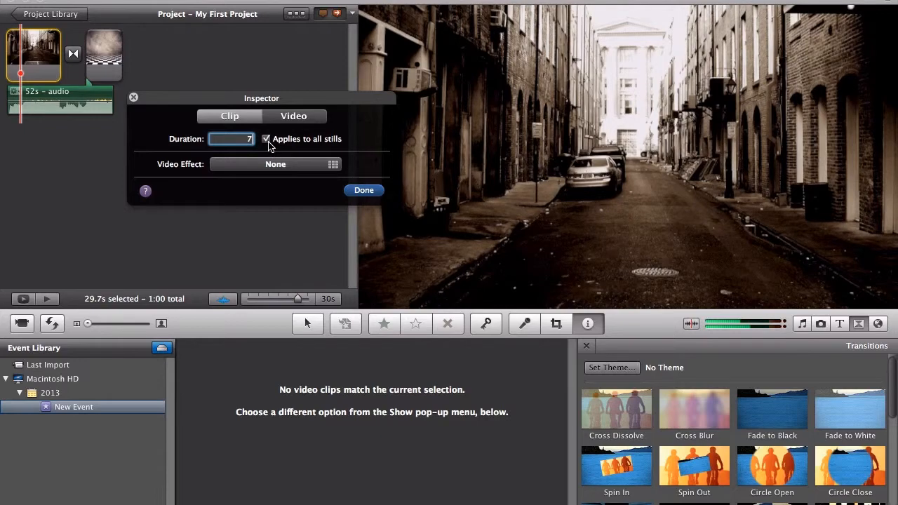
pyautogui.click(375, 198)
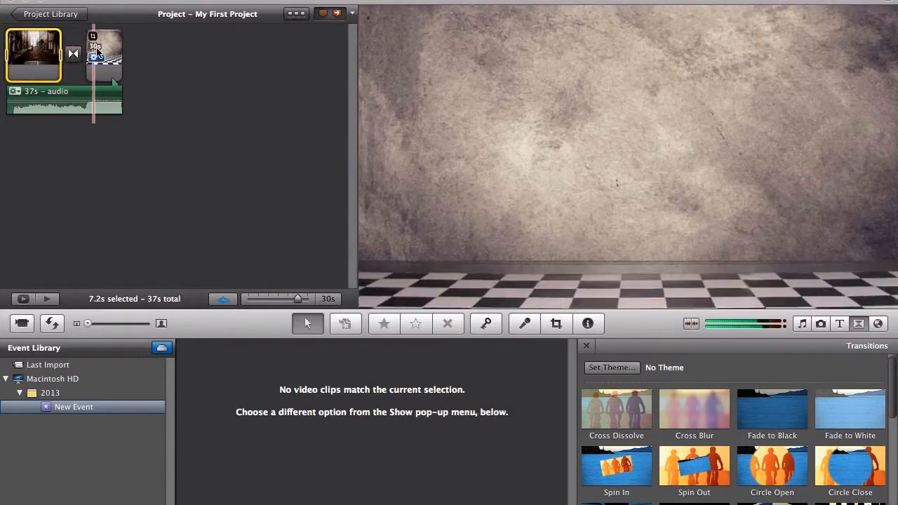
# - Set the checkered-floor clip's duration to 9 seconds in its clip adjustments
pyautogui.click(94, 56)
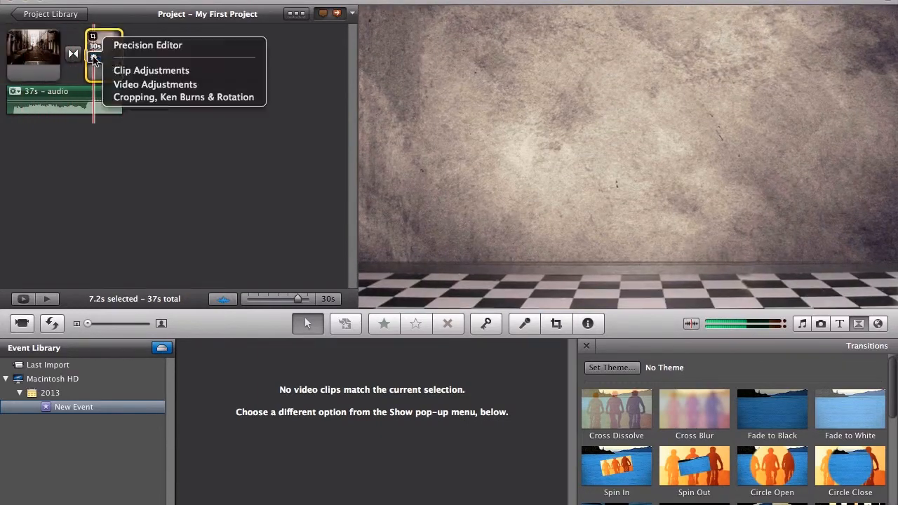
pyautogui.click(125, 73)
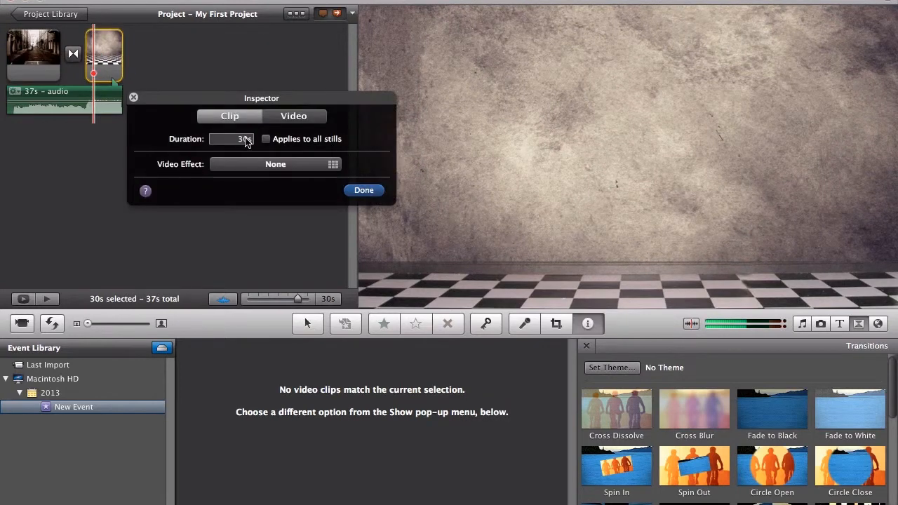
pyautogui.write('9')
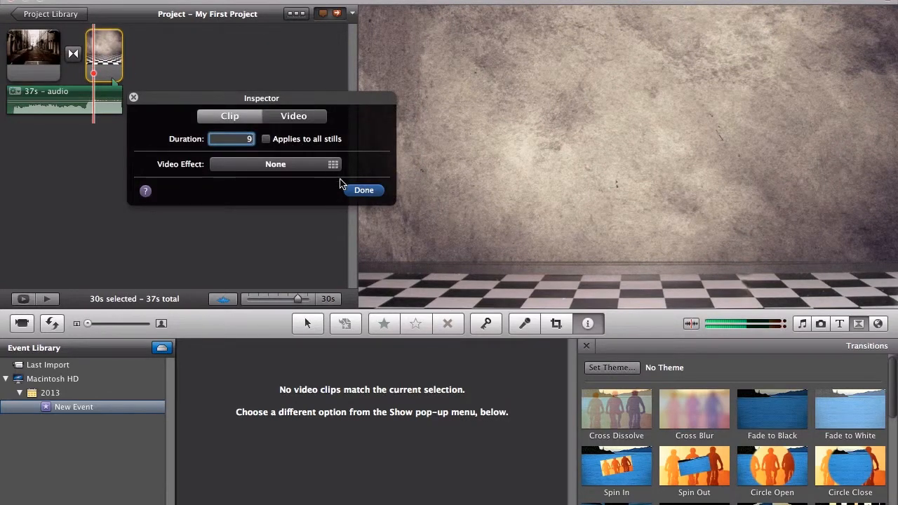
pyautogui.click(364, 191)
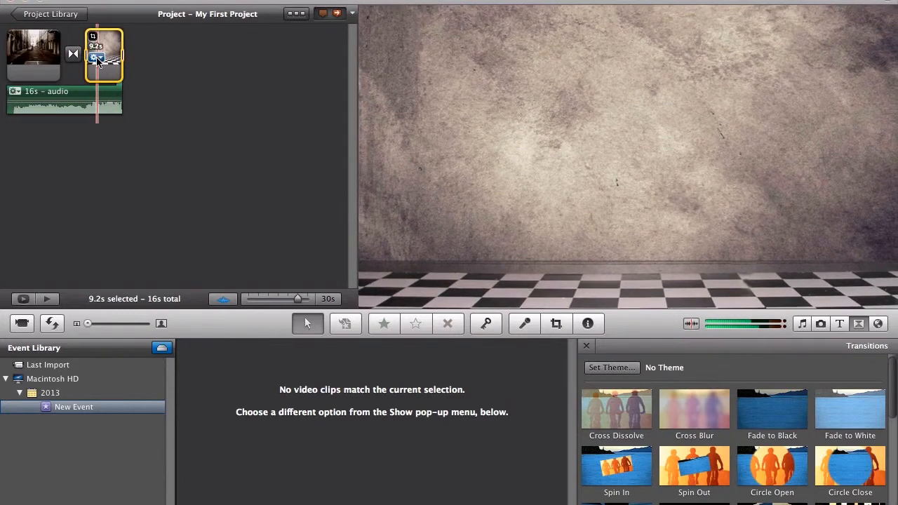
# - Allow black in the checkered-floor clip's framing, and try the Fit and Crop modes with a smaller, shifted crop frame
pyautogui.click(94, 56)
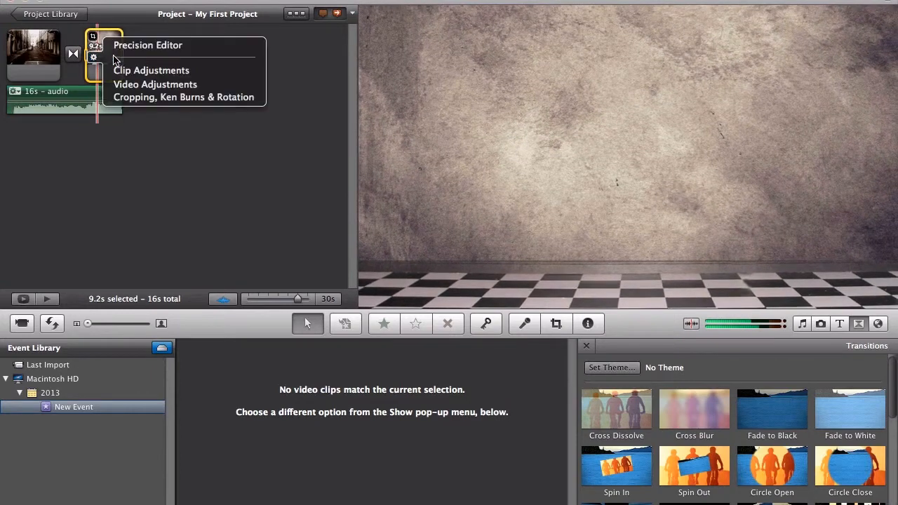
pyautogui.click(131, 98)
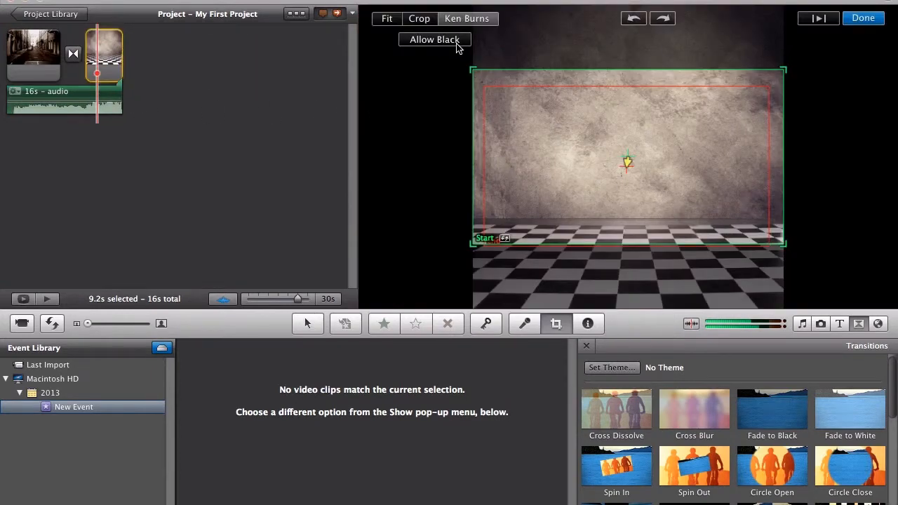
pyautogui.click(434, 39)
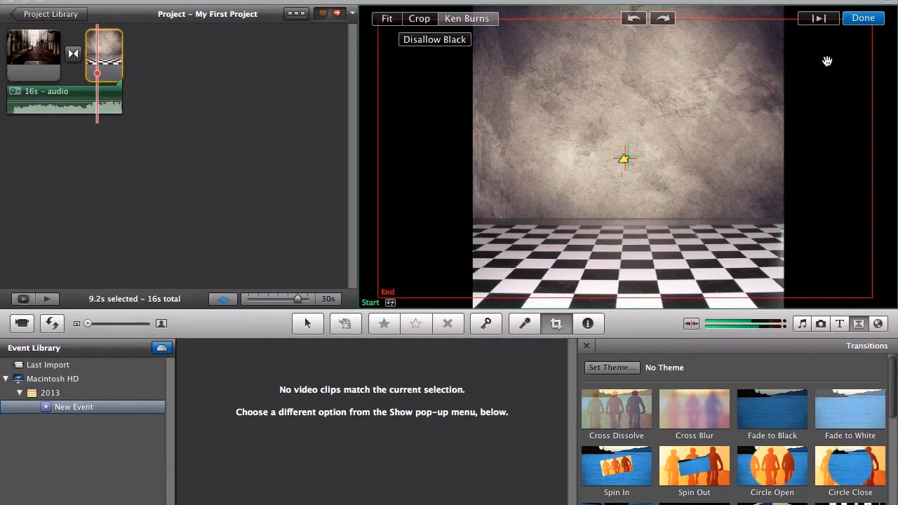
pyautogui.click(385, 18)
pyautogui.click(431, 19)
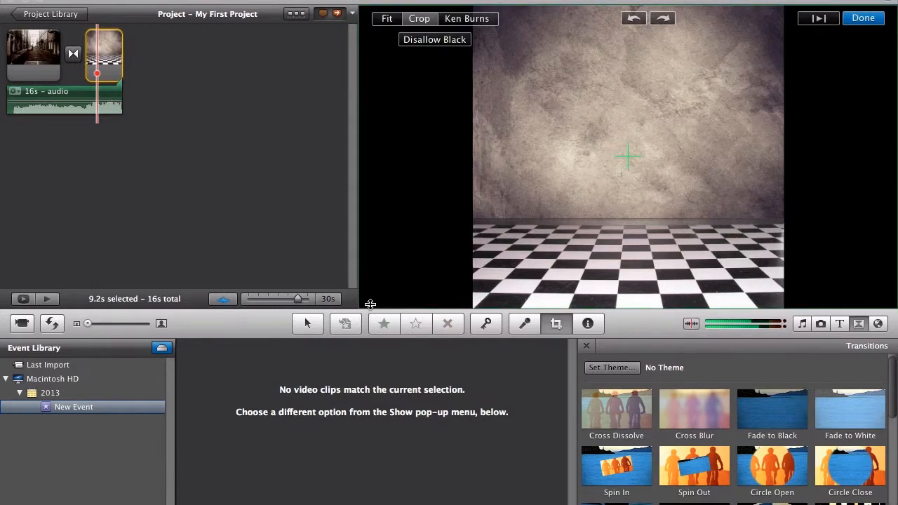
pyautogui.moveTo(363, 308); pyautogui.dragTo(508, 218)
pyautogui.moveTo(625, 160); pyautogui.dragTo(557, 183)
# - Apply Ken Burns to the checkered-floor clip, enlarging and repositioning the start frame just inside the end frame
pyautogui.click(479, 20)
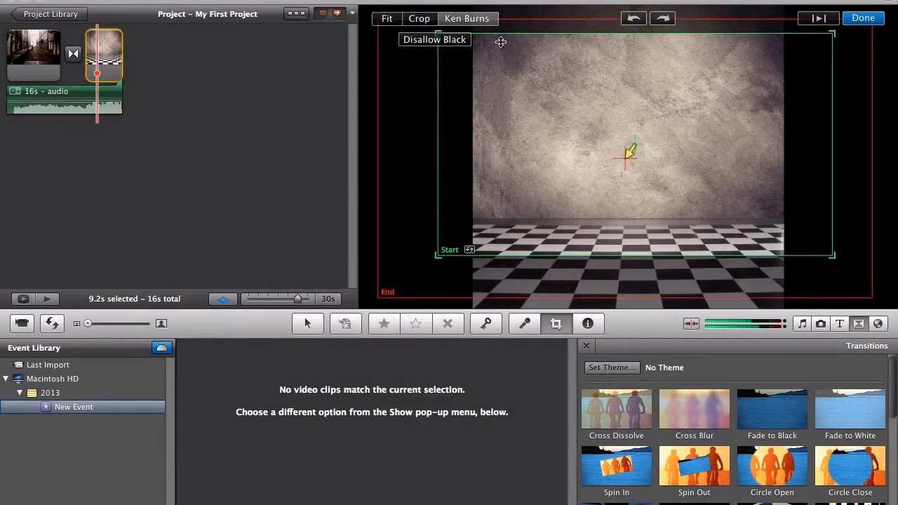
pyautogui.moveTo(438, 254); pyautogui.dragTo(381, 286)
pyautogui.moveTo(459, 225); pyautogui.dragTo(472, 228)
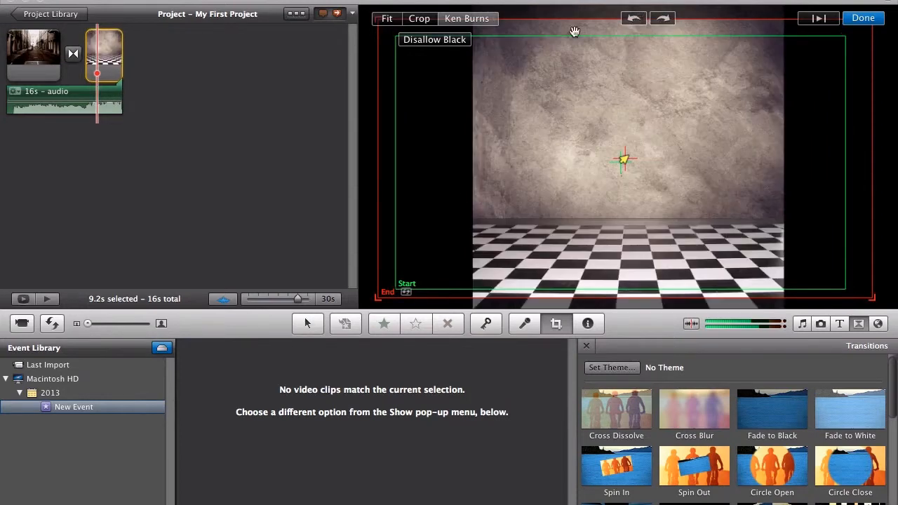
pyautogui.click(406, 294)
pyautogui.click(423, 284)
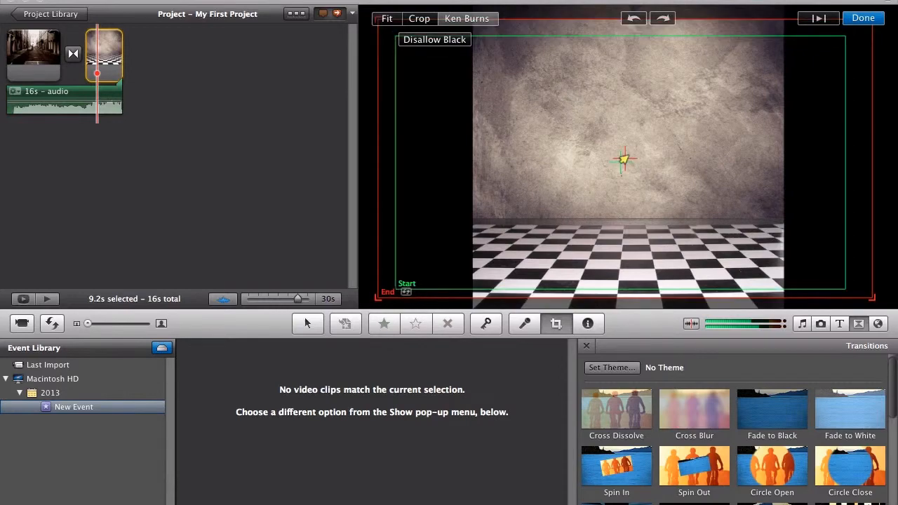
pyautogui.click(864, 18)
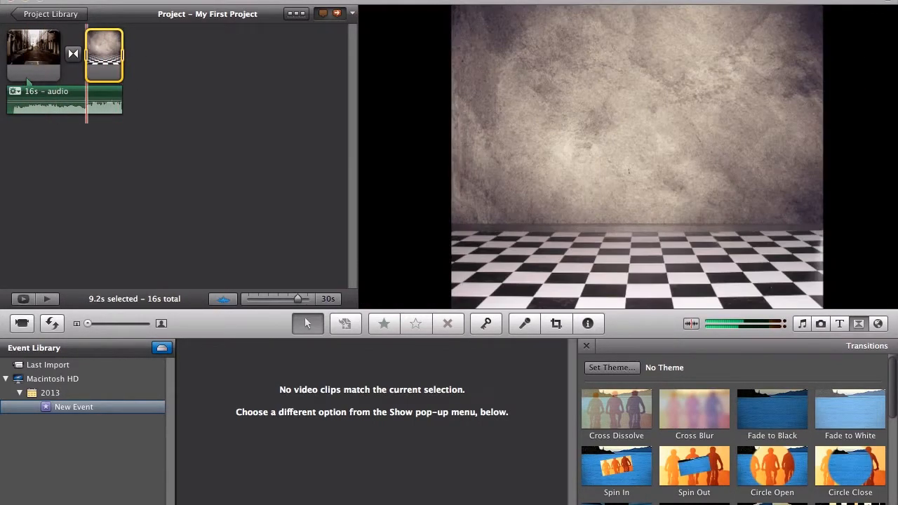
# - Start exporting the movie to the Desktop as My First Project at HD 720p, and cancel the export
pyautogui.click(89, 1)
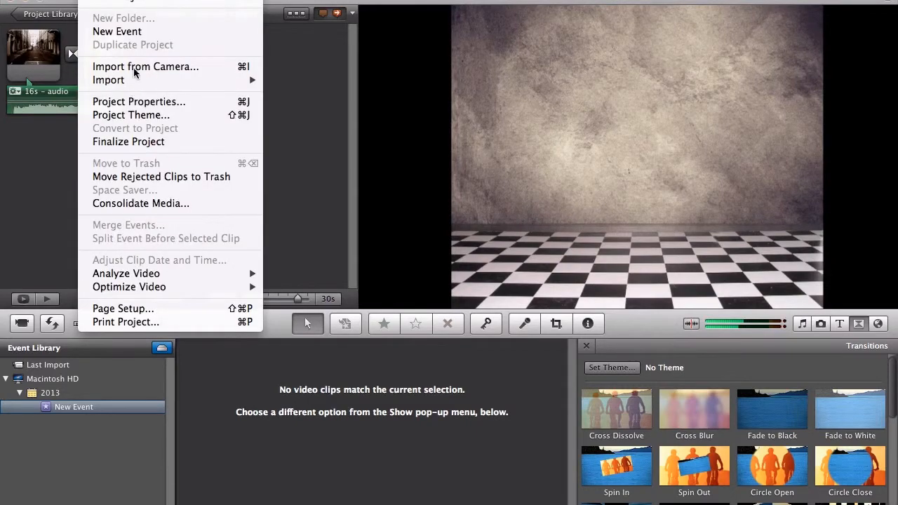
pyautogui.moveTo(254, 1)
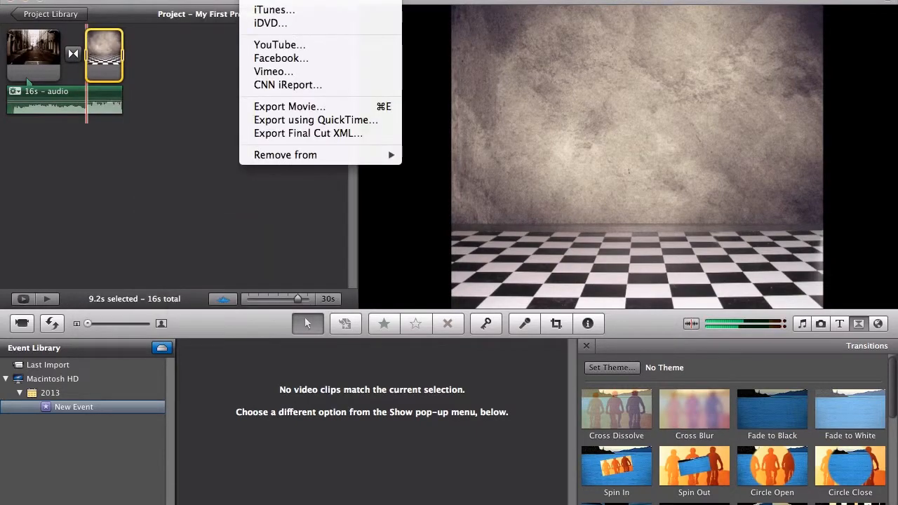
pyautogui.click(315, 107)
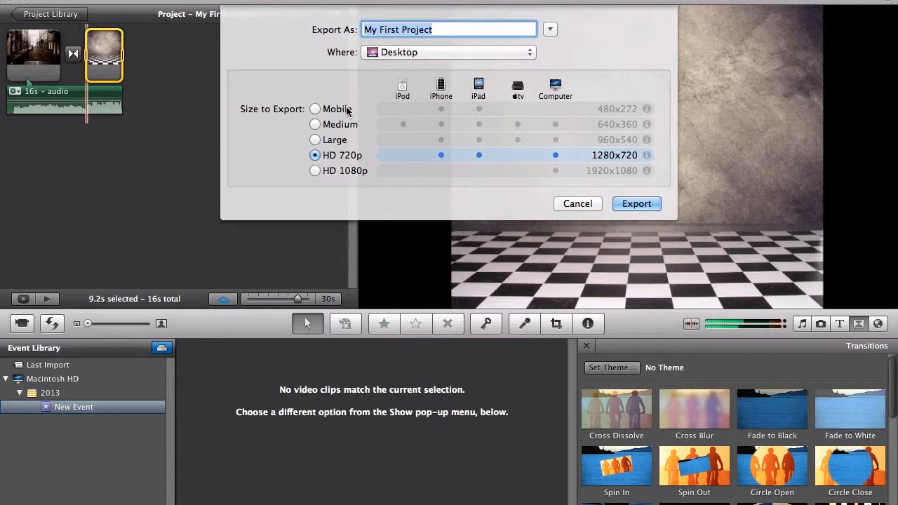
pyautogui.click(619, 203)
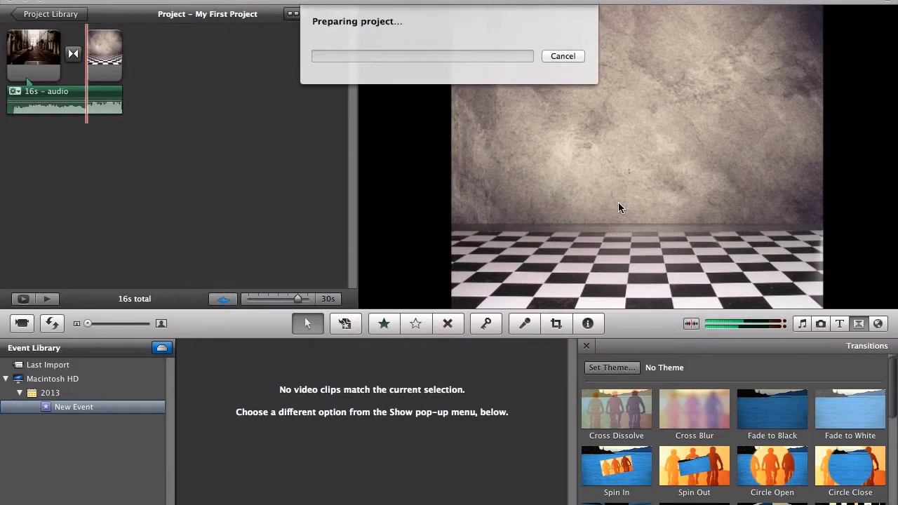
pyautogui.click(564, 57)
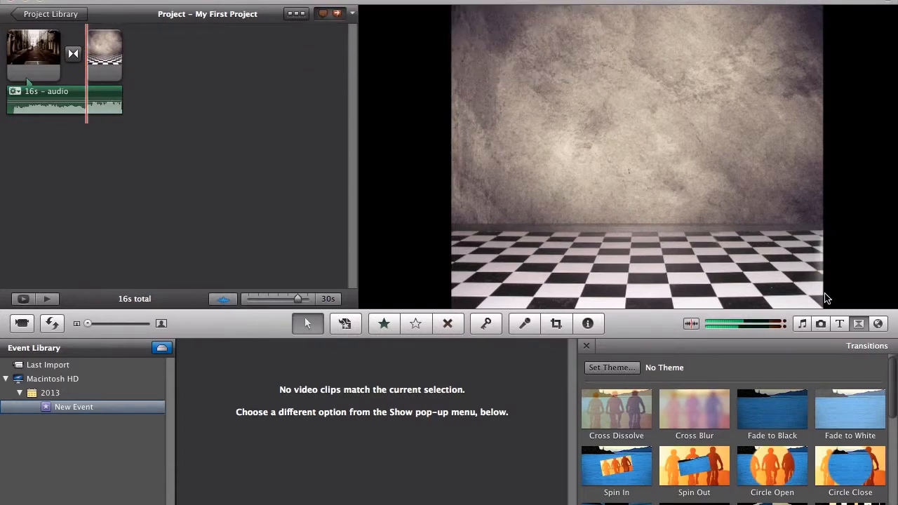
# - Add an Upper title over the entire checkered-floor clip and select its placeholder text
pyautogui.click(839, 323)
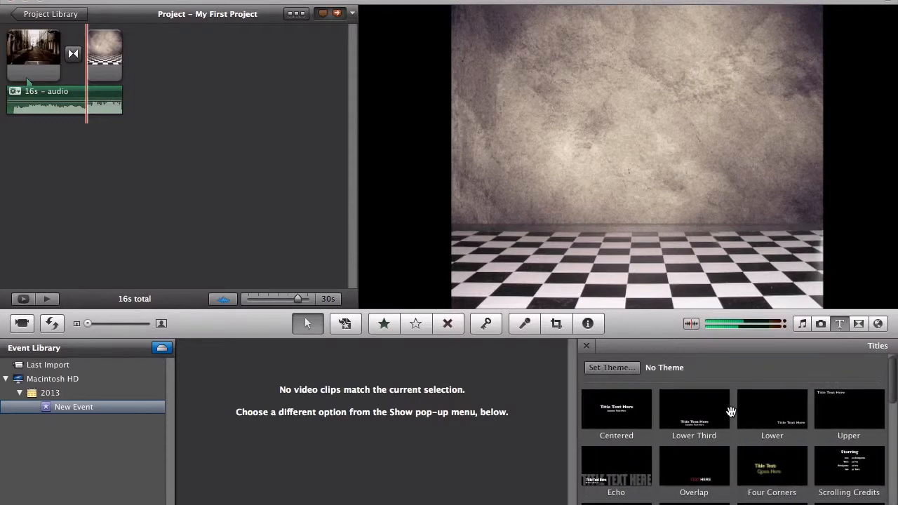
pyautogui.moveTo(834, 414); pyautogui.dragTo(111, 59)
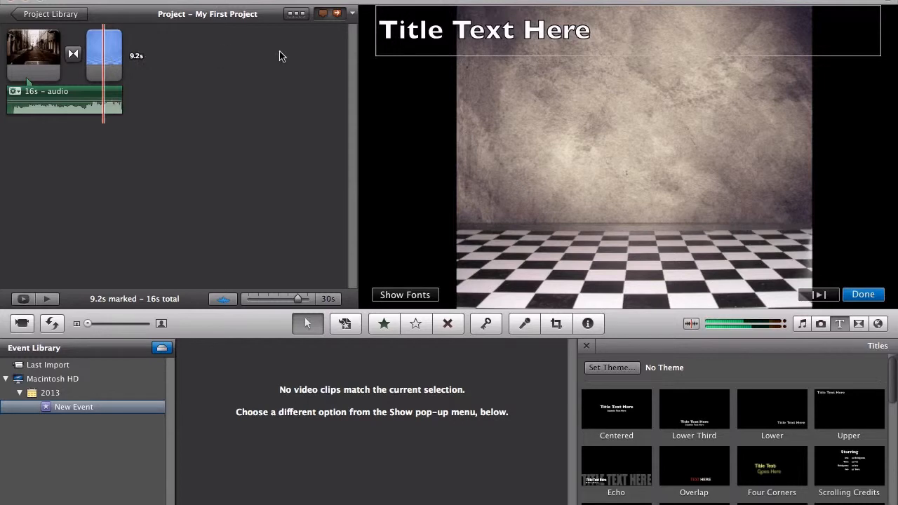
pyautogui.click(602, 23)
pyautogui.moveTo(602, 23); pyautogui.dragTo(377, 40)
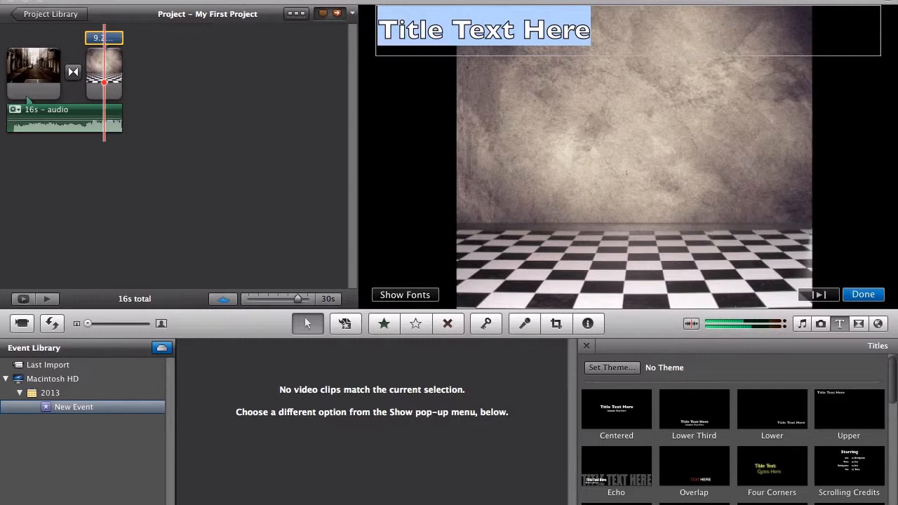
# - Browse the available audio files in the iMovie Sound Effects library
pyautogui.click(802, 324)
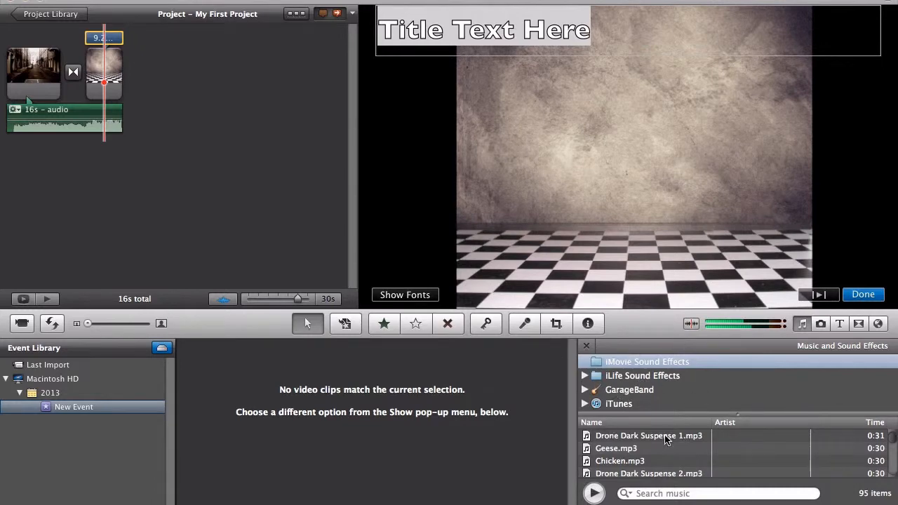
pyautogui.click(801, 323)
pyautogui.scroll(-1, 630, 457)
pyautogui.scroll(-15, 630, 457)
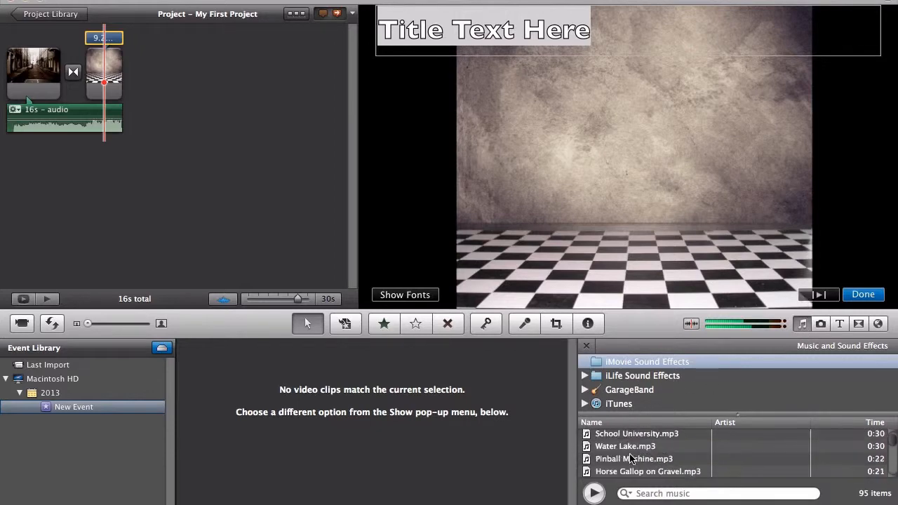
pyautogui.scroll(-5, 630, 457)
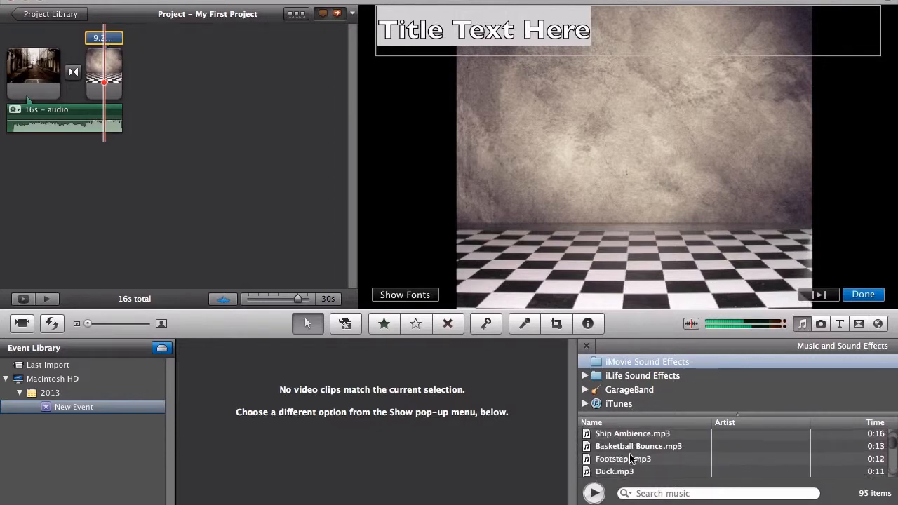
pyautogui.scroll(-10, 630, 457)
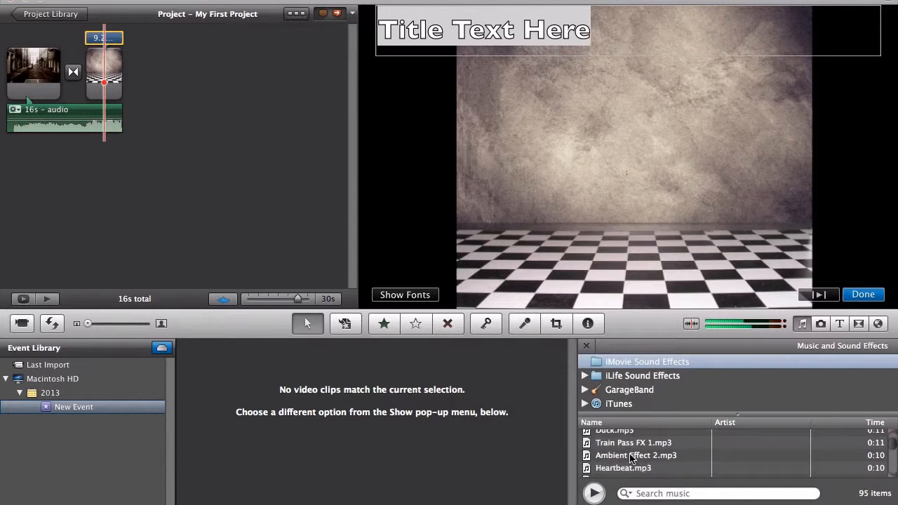
pyautogui.scroll(-3, 632, 456)
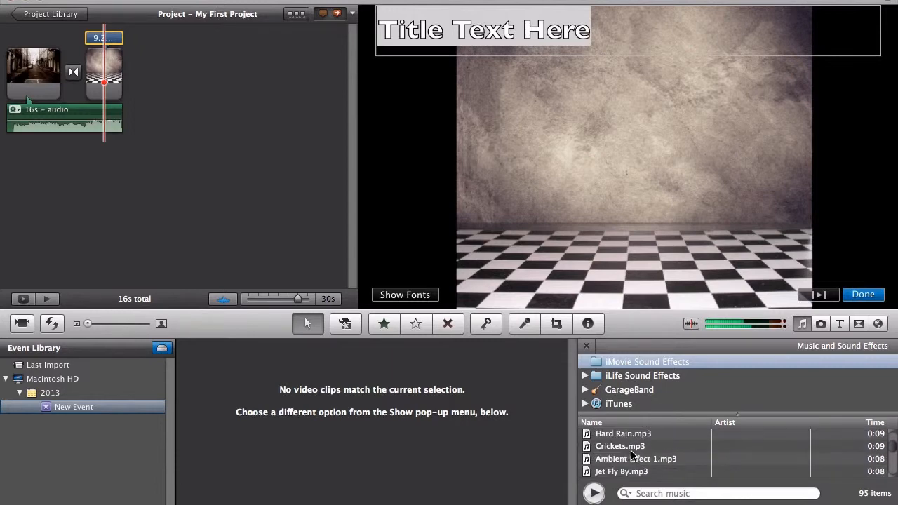